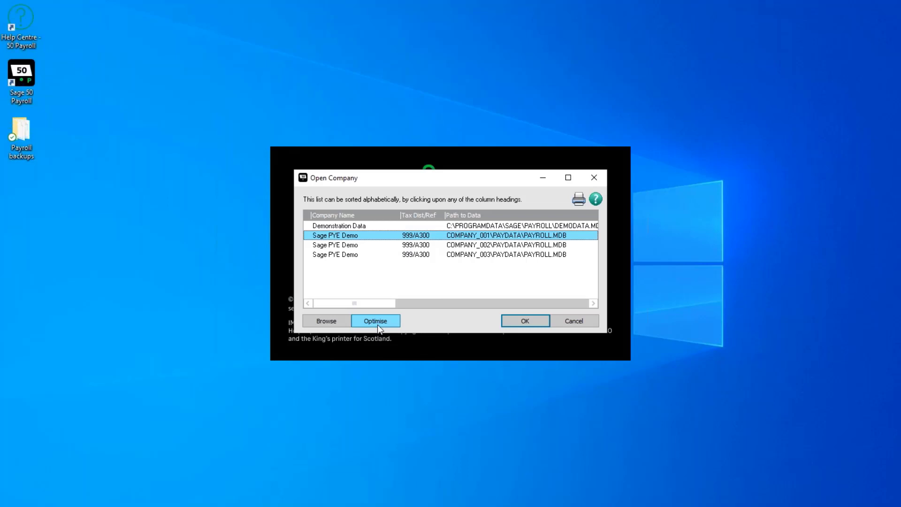
- Optimise the Sage PYE Demo payroll data stored in COMPANY_001
{"action": "left_click", "coordinate": [378, 324]}
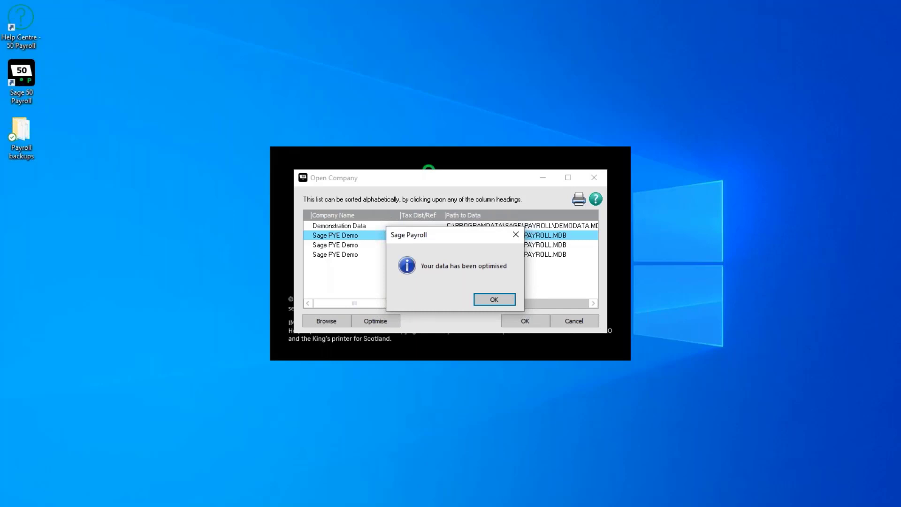
{"action": "left_click", "coordinate": [497, 298]}
{"action": "left_click", "coordinate": [350, 248]}
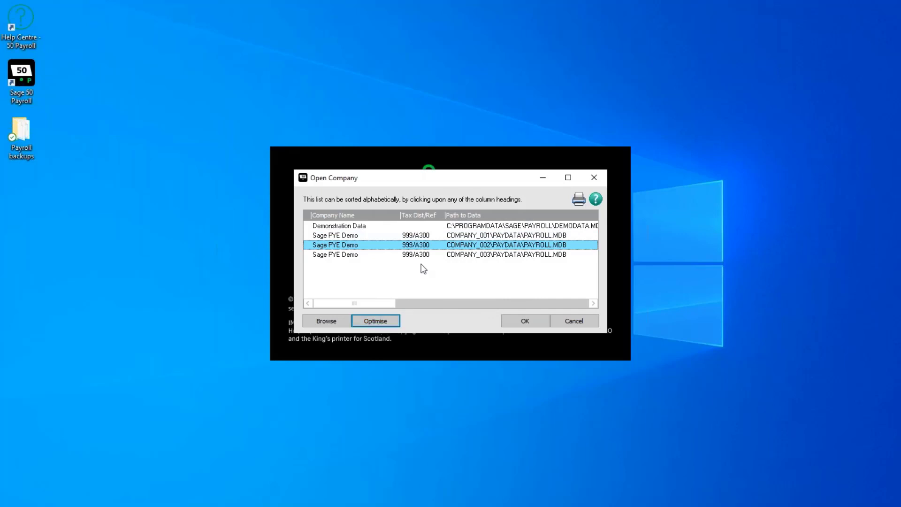
- Open the Sage PYE Demo company stored in COMPANY_001, entering the logon password
{"action": "left_click", "coordinate": [429, 236]}
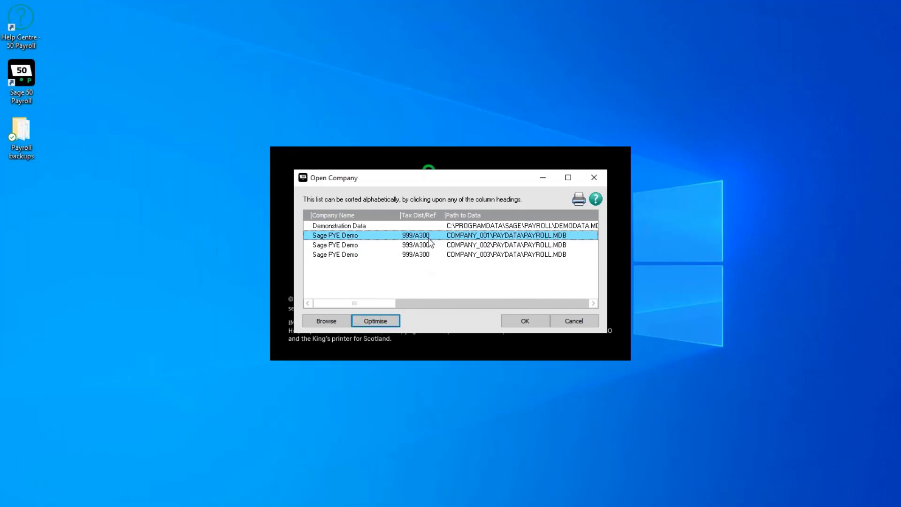
{"action": "left_click", "coordinate": [538, 320]}
{"action": "key", "text": "Tab"}
{"action": "type", "text": "**"}
{"action": "key", "text": "Return"}
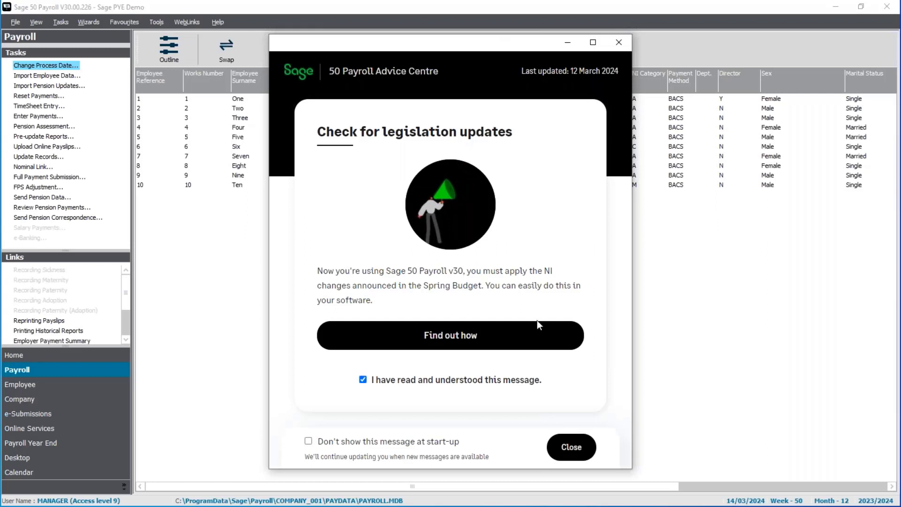
- Close the legislation updates message and mark the Print P32 reminder as complete
{"action": "left_click", "coordinate": [576, 447]}
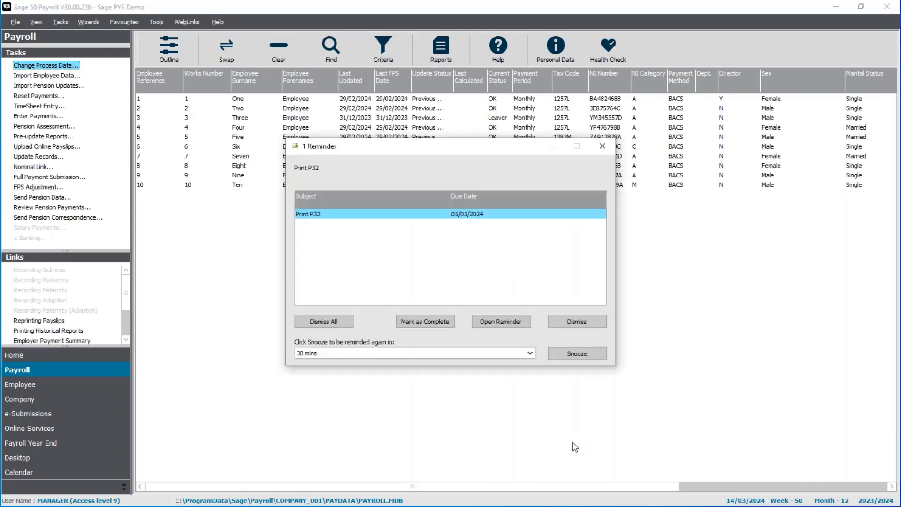
{"action": "left_click", "coordinate": [425, 322]}
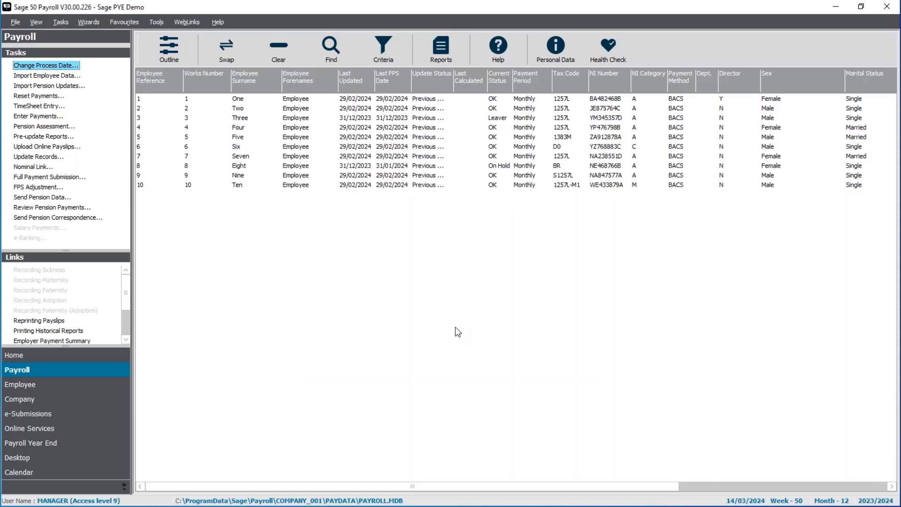
- Display the program's About information to check the version number and program directory
{"action": "left_click", "coordinate": [218, 24]}
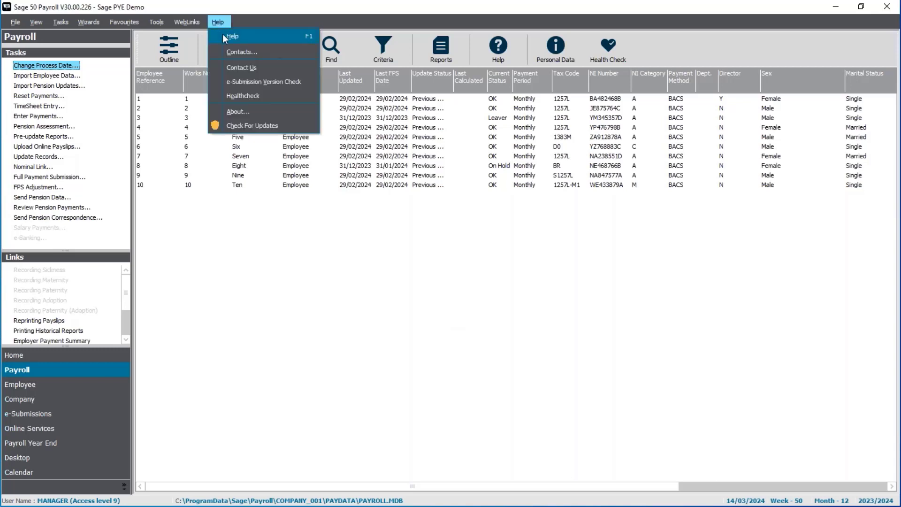
{"action": "left_click", "coordinate": [262, 113]}
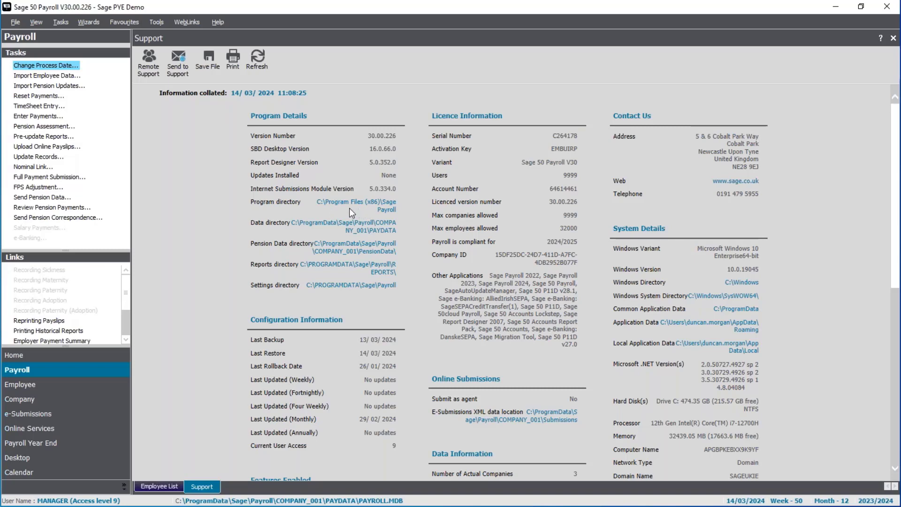
- Compare the Sage 50 Payroll desktop shortcut's target path with the program directory, cancel its properties and close the support information
{"action": "left_click", "coordinate": [835, 9]}
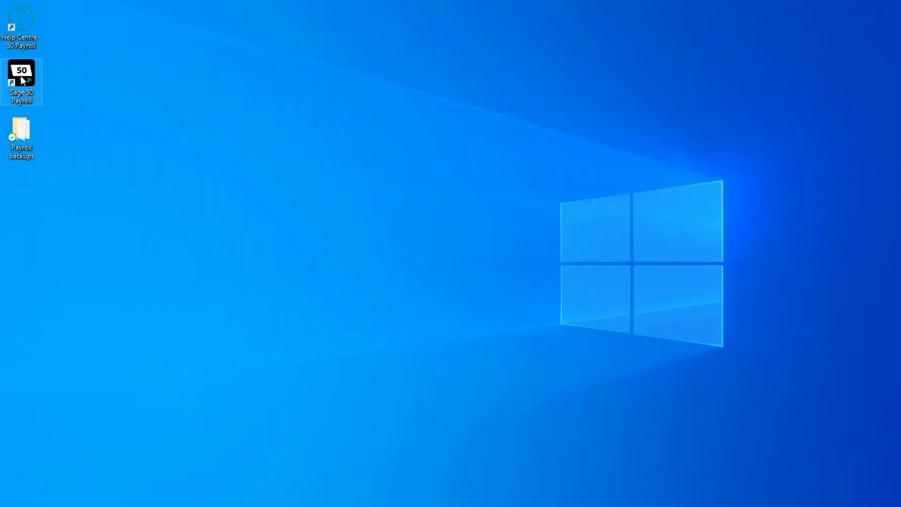
{"action": "right_click", "coordinate": [22, 80]}
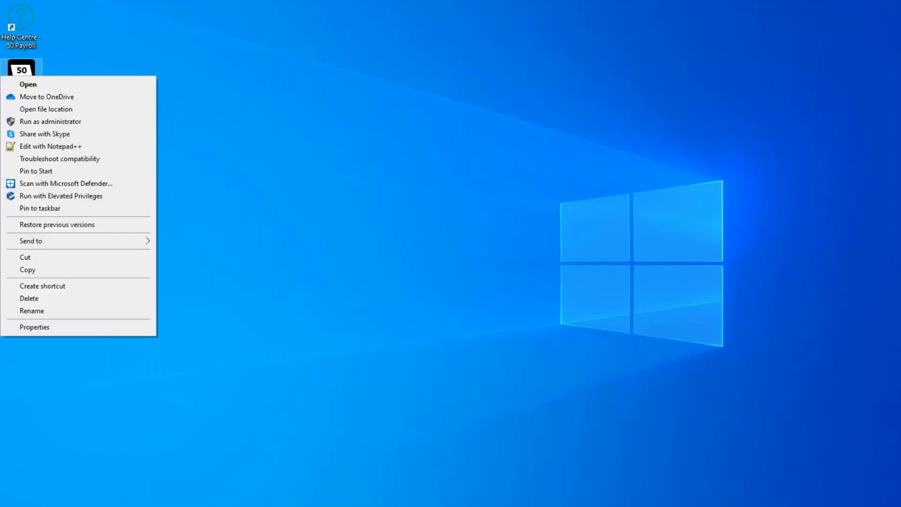
{"action": "left_click", "coordinate": [106, 328]}
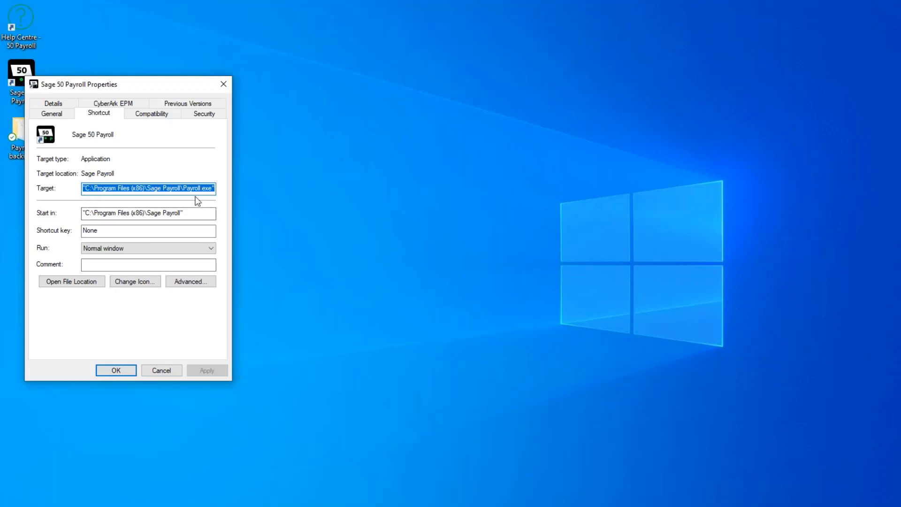
{"action": "left_click_drag", "start_coordinate": [184, 188], "coordinate": [86, 185]}
{"action": "left_click", "coordinate": [162, 370]}
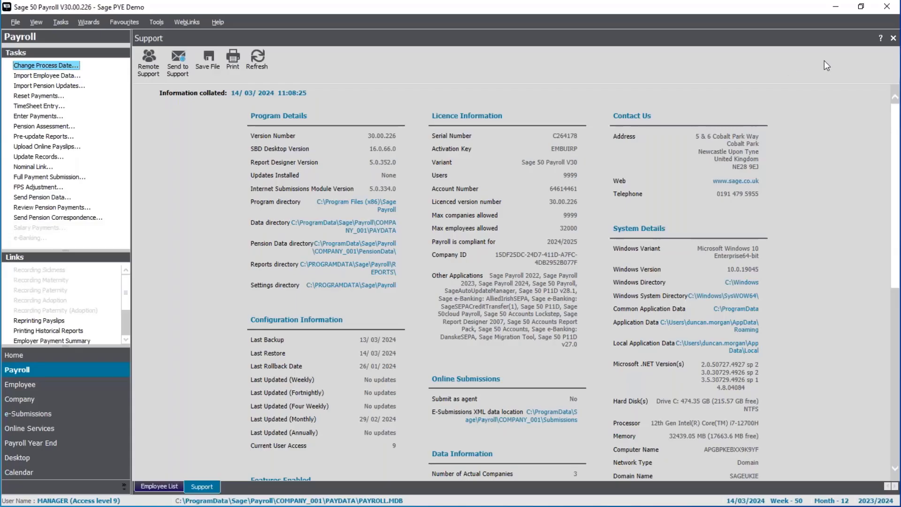
{"action": "left_click", "coordinate": [893, 38]}
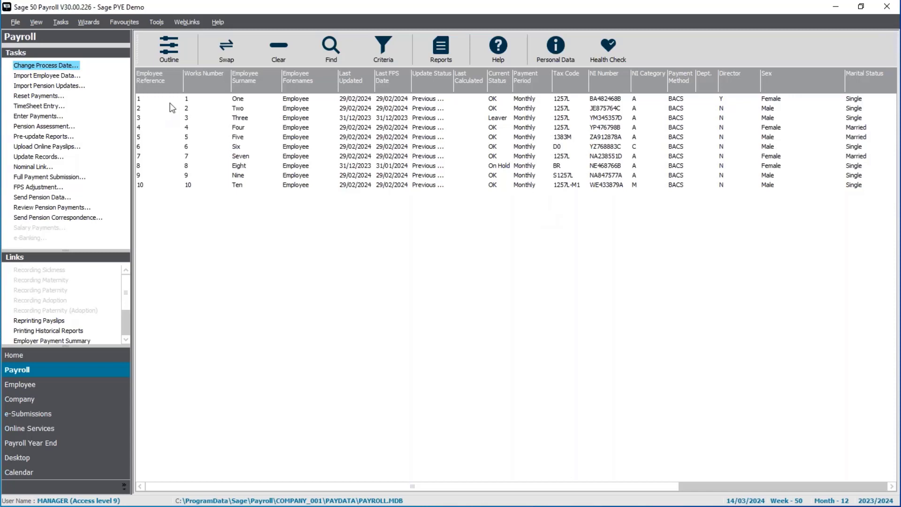
- Review the automatic software update setting in Internet Options and accept it as it is
{"action": "left_click", "coordinate": [156, 22]}
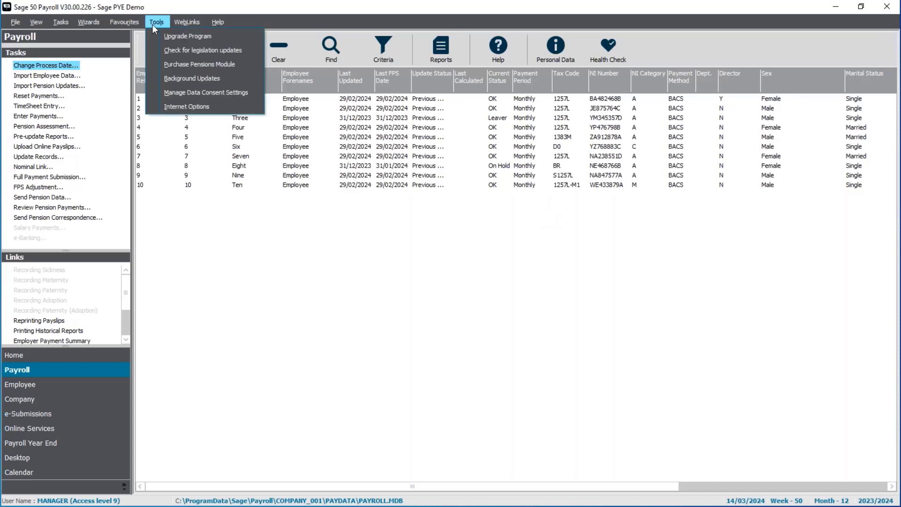
{"action": "left_click", "coordinate": [182, 113]}
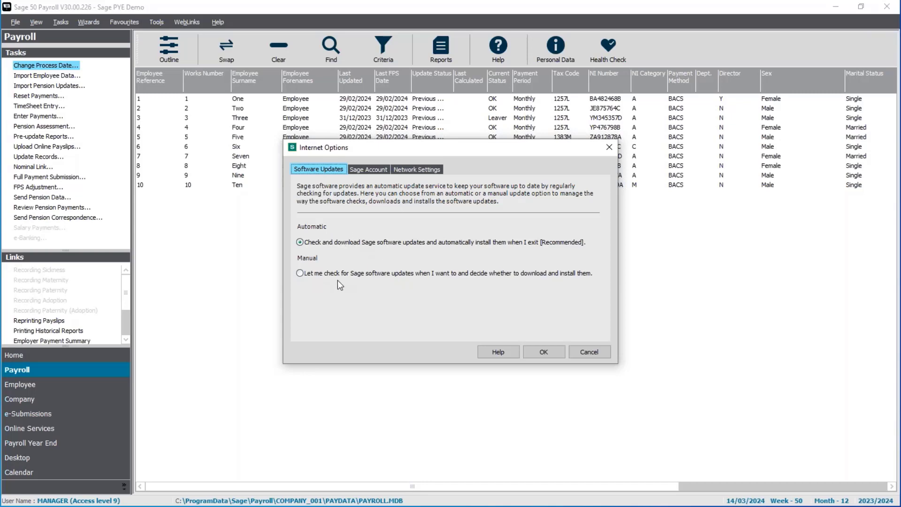
{"action": "left_click", "coordinate": [562, 353]}
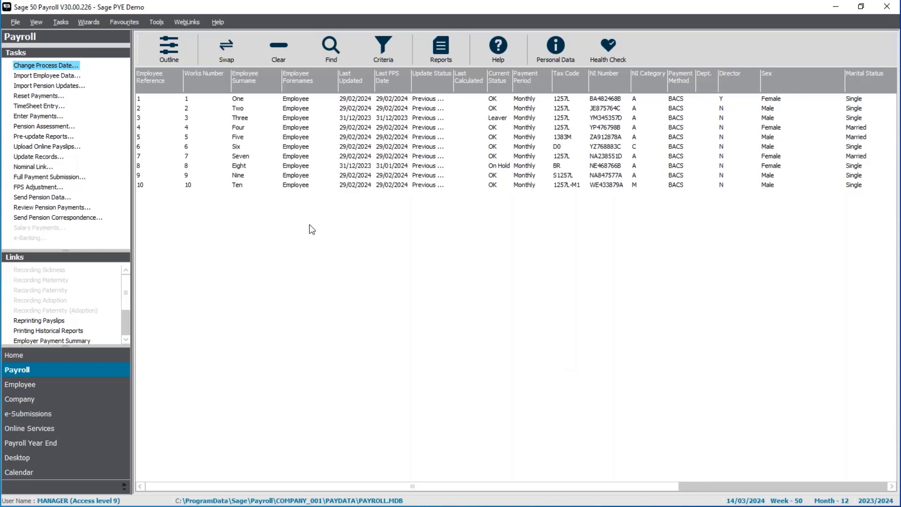
- Start a backup of the company data with the preselected file types and the Last Known Good option
{"action": "left_click", "coordinate": [17, 22]}
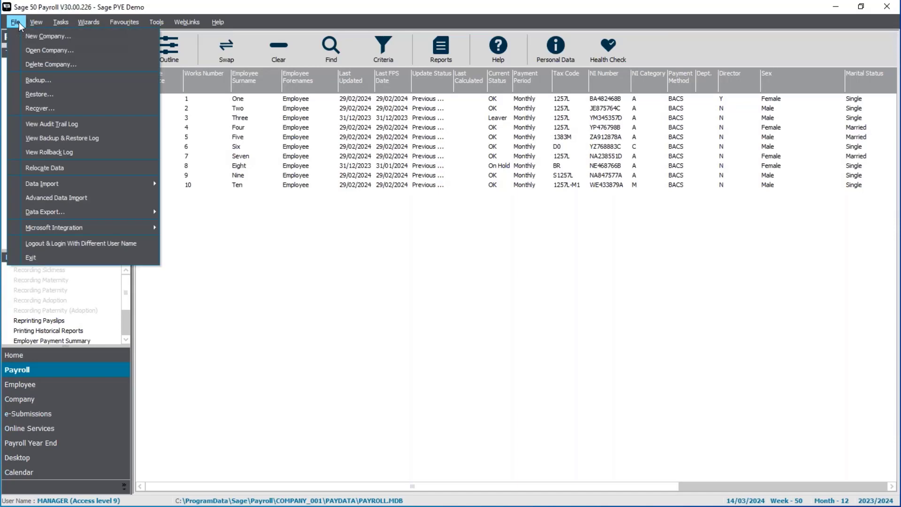
{"action": "left_click", "coordinate": [61, 80]}
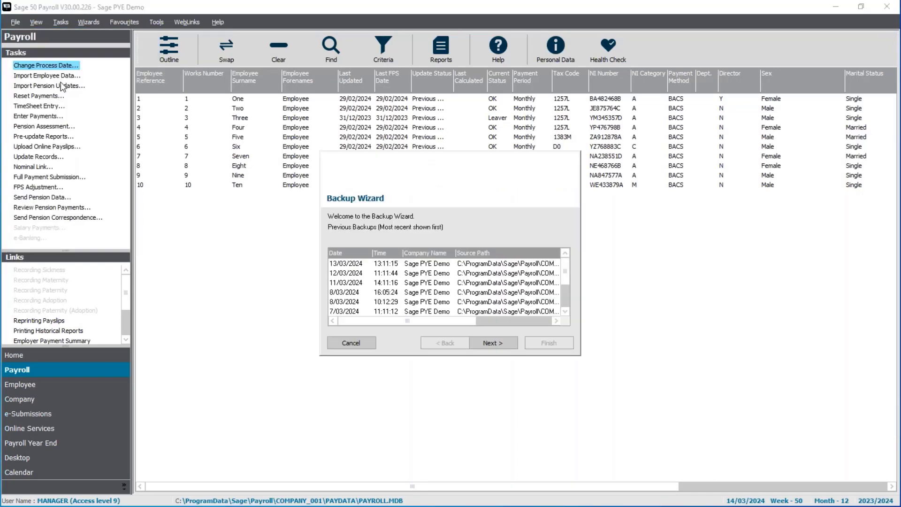
{"action": "left_click", "coordinate": [506, 344]}
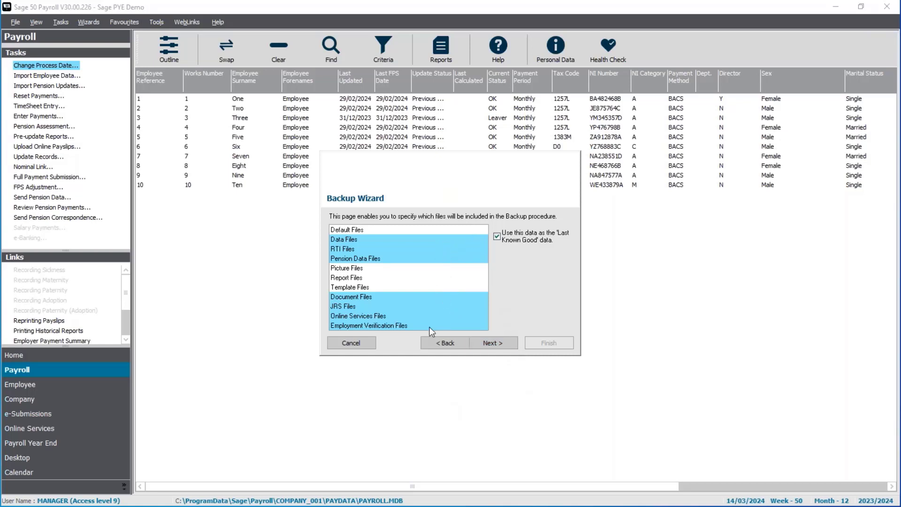
{"action": "left_click", "coordinate": [495, 347]}
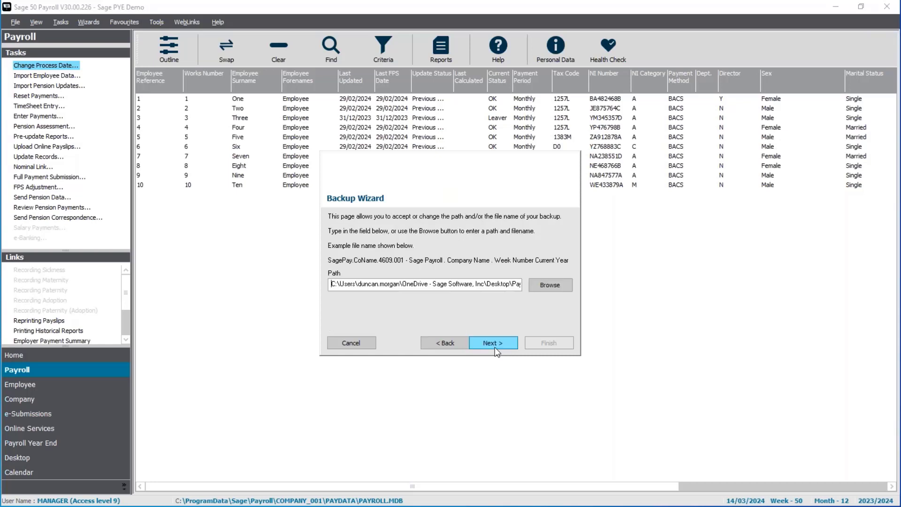
- Set the backup file name to "Pre install PYE update" in the Payroll backups folder on the desktop
{"action": "left_click", "coordinate": [554, 285]}
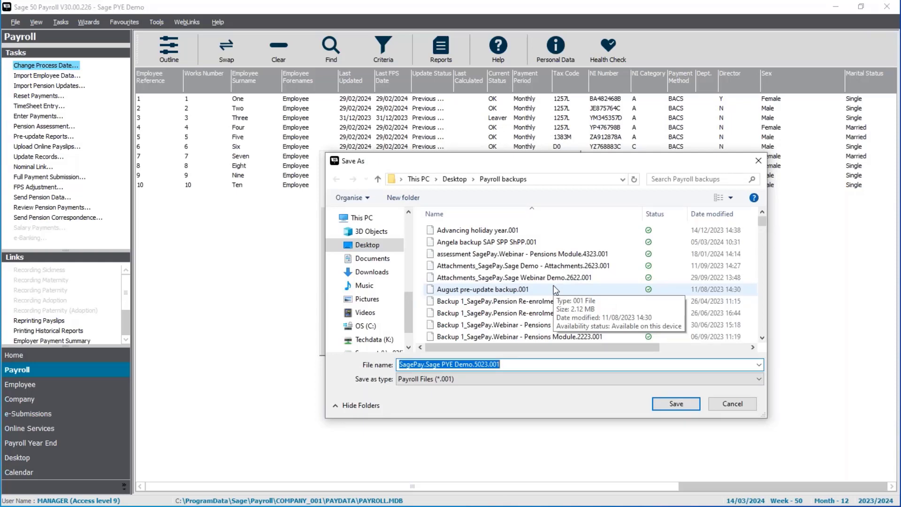
{"action": "type", "text": "Pre"}
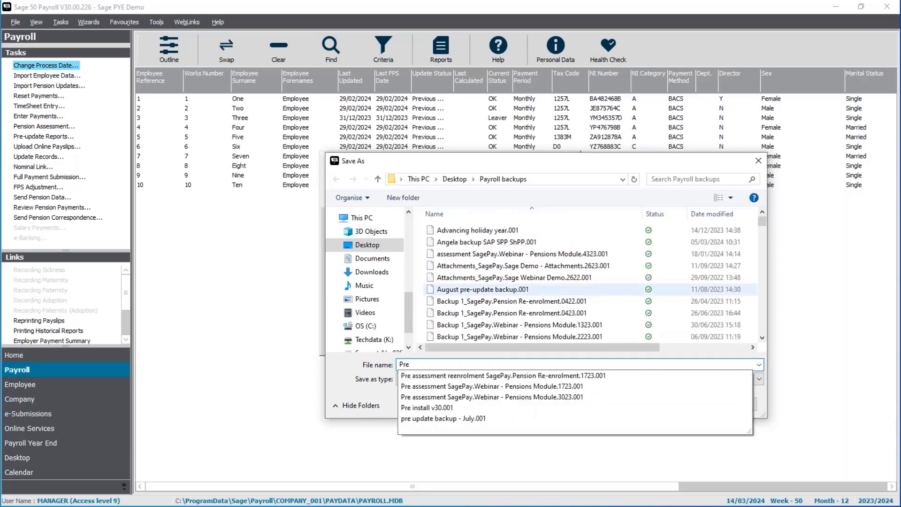
{"action": "type", "text": " install"}
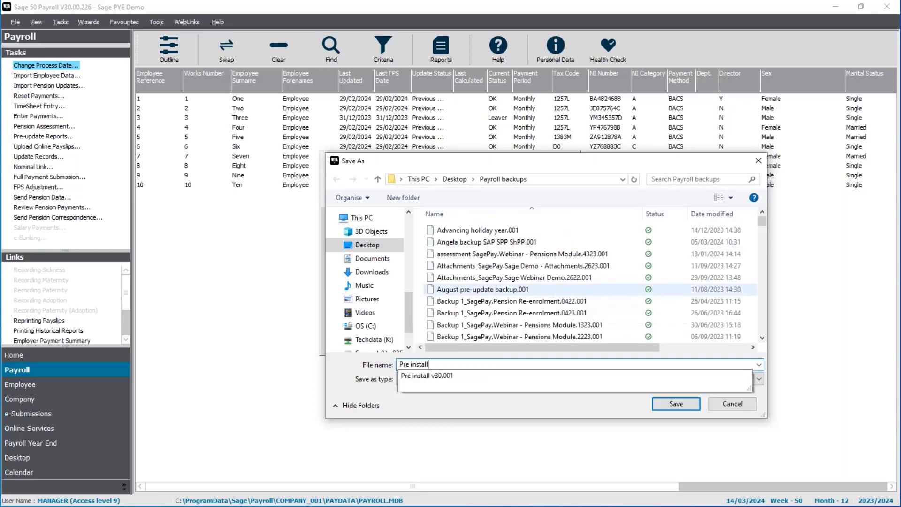
{"action": "type", "text": " PYE update"}
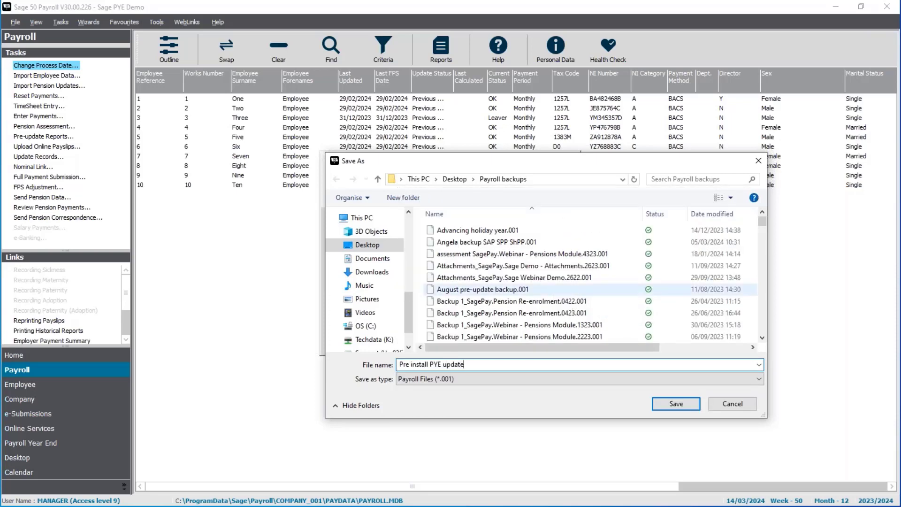
{"action": "left_click", "coordinate": [677, 402]}
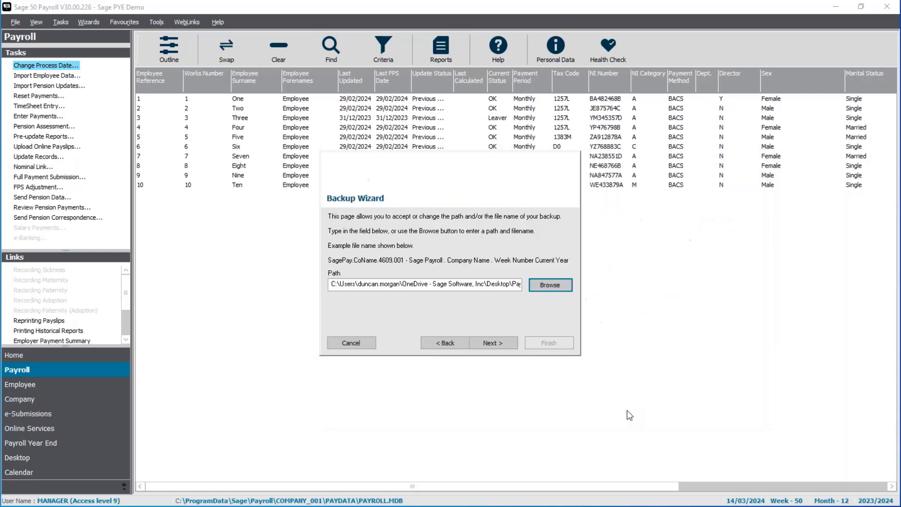
- Run the backup to completion and acknowledge it
{"action": "left_click", "coordinate": [513, 349]}
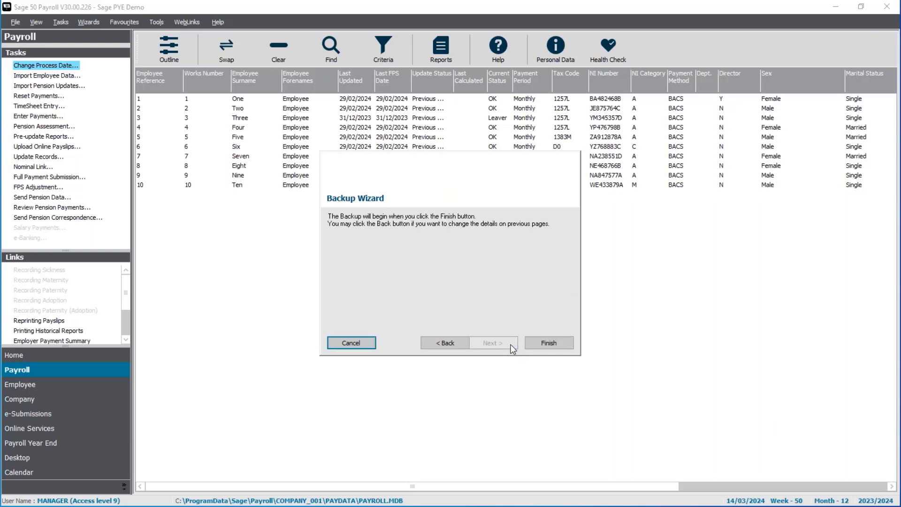
{"action": "left_click", "coordinate": [540, 341]}
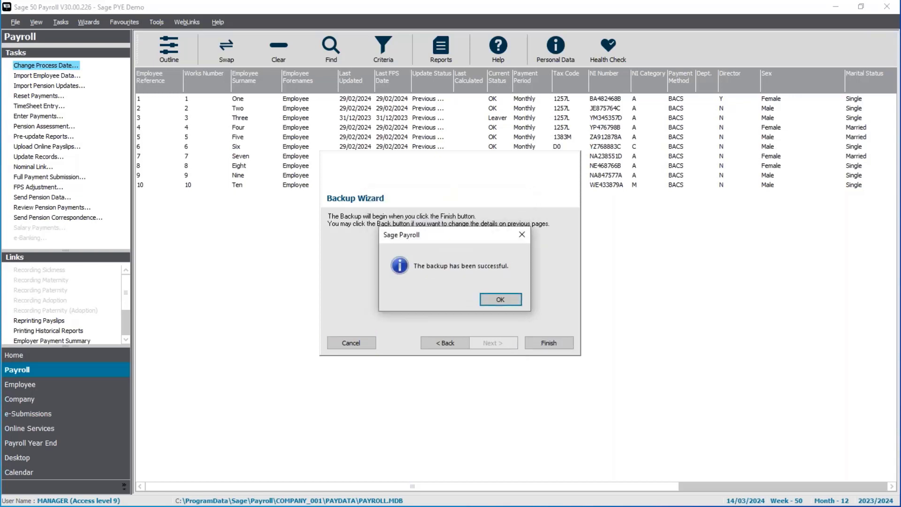
{"action": "left_click", "coordinate": [500, 297]}
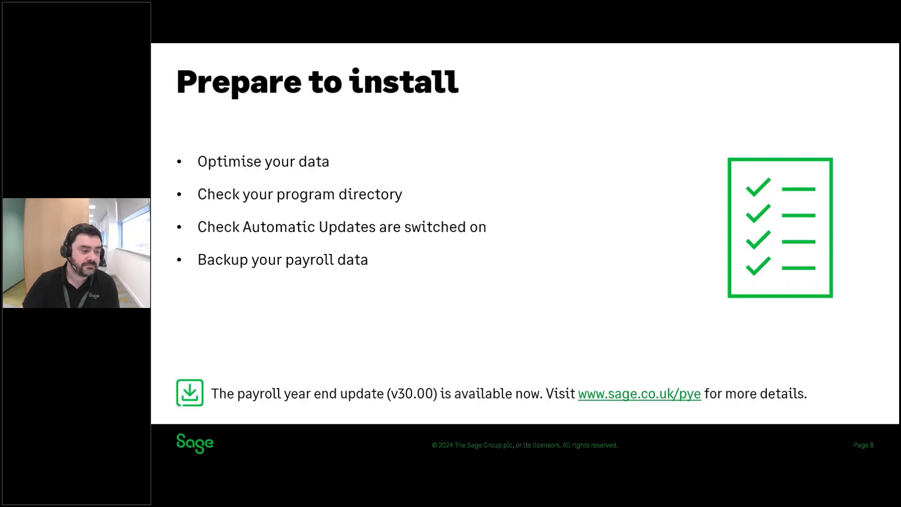
{"action": "key", "text": "Right"}
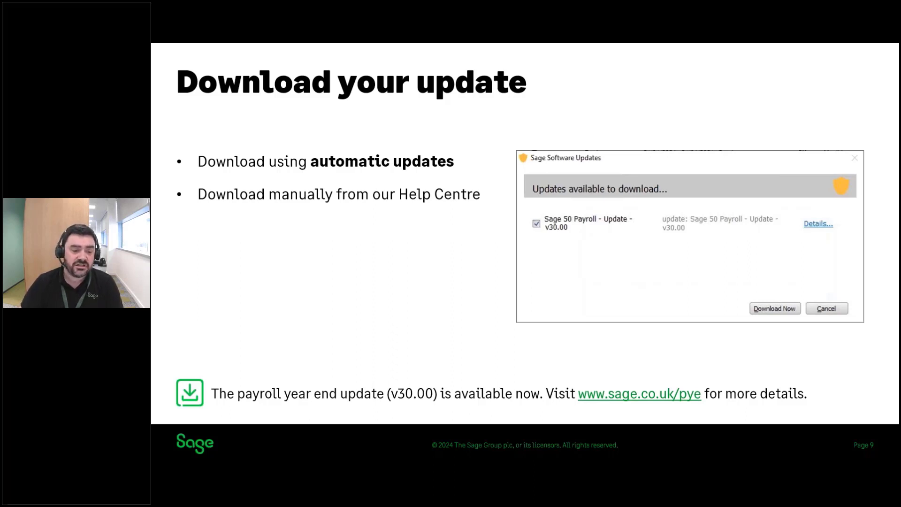
{"action": "key", "text": "Right"}
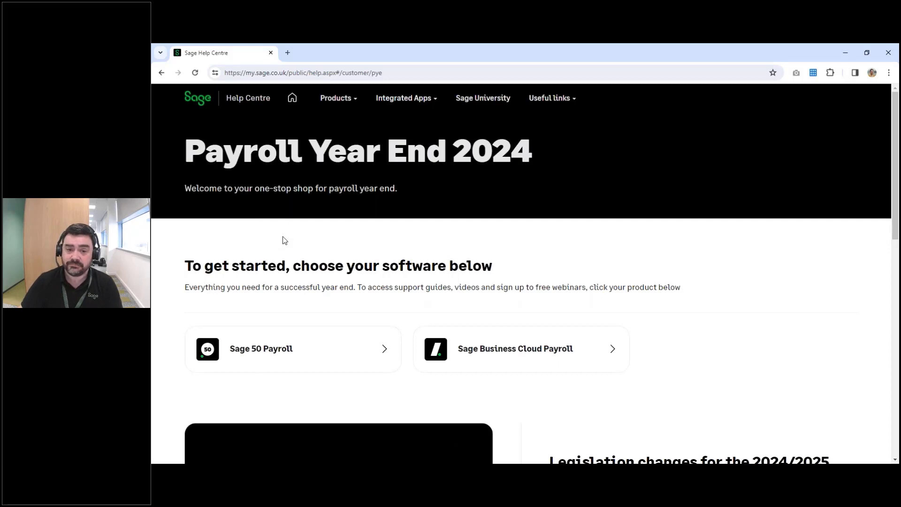
- Find the year end update download instructions for Sage 50 Payroll in the Help Centre and minimise the browser
{"action": "left_click", "coordinate": [276, 362]}
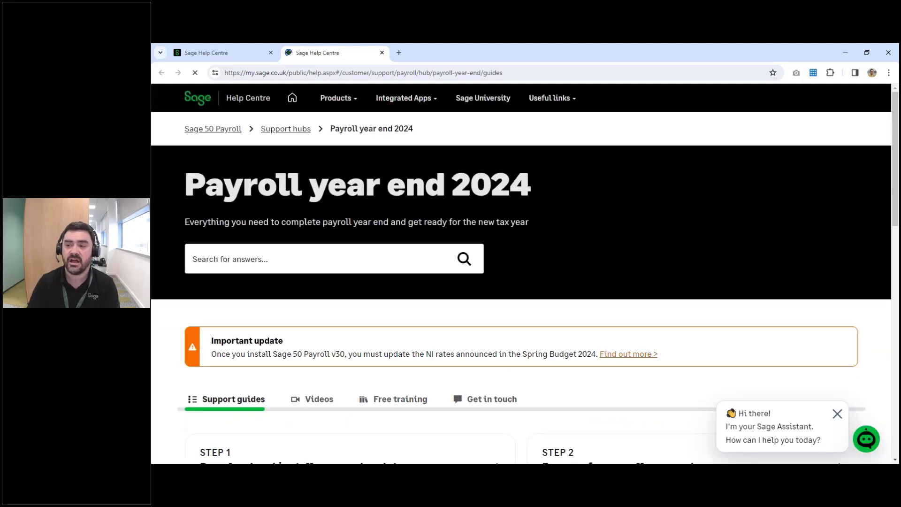
{"action": "scroll", "coordinate": [521, 281], "scroll_direction": "down", "scroll_amount": 3}
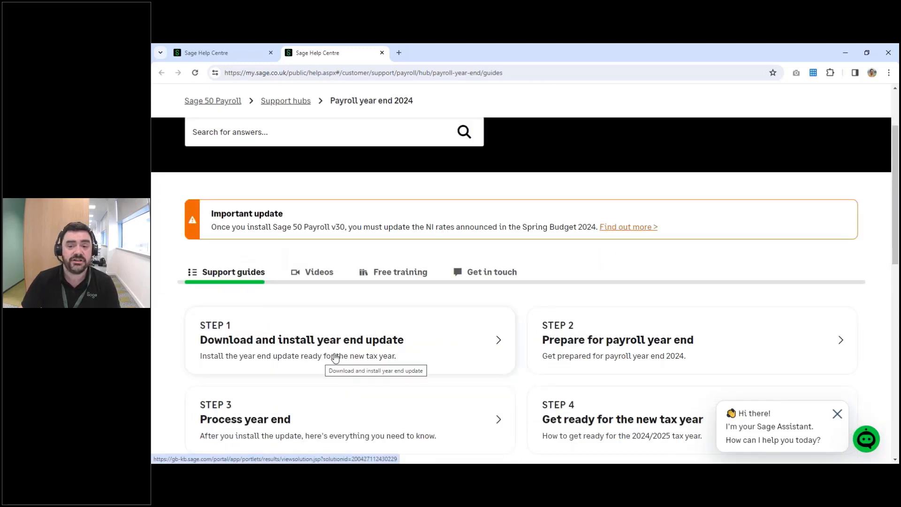
{"action": "left_click", "coordinate": [335, 357]}
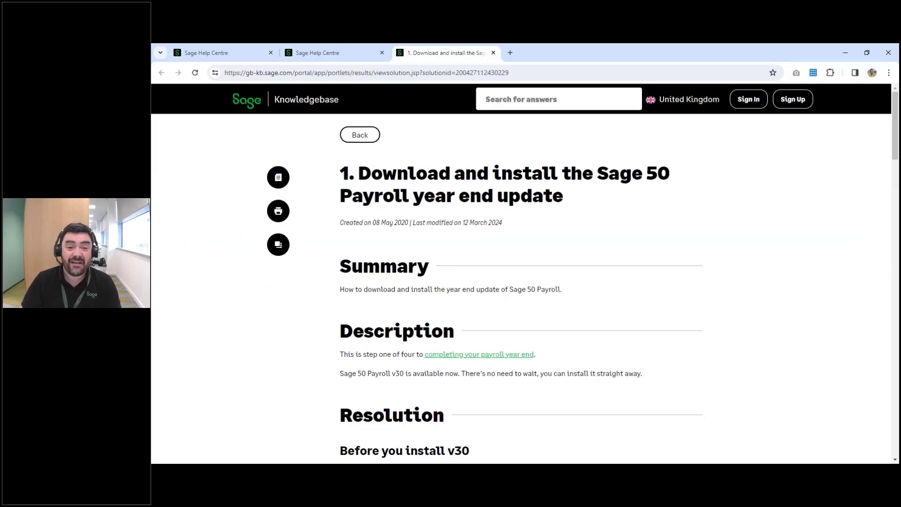
{"action": "scroll", "coordinate": [521, 272], "scroll_direction": "down", "scroll_amount": 5}
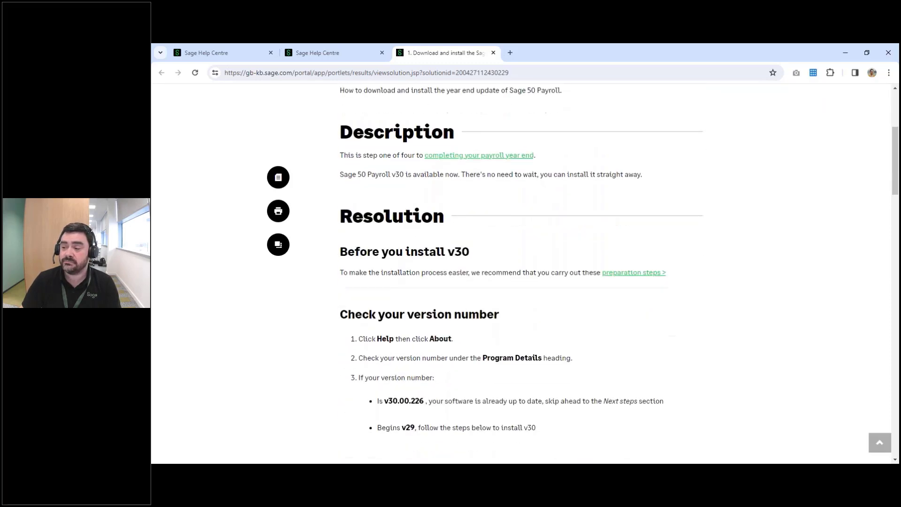
{"action": "scroll", "coordinate": [428, 360], "scroll_direction": "down", "scroll_amount": 6}
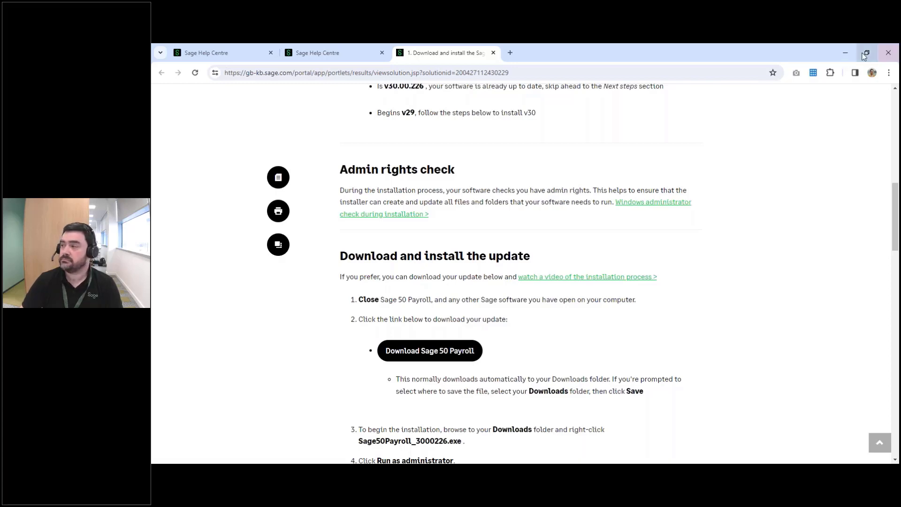
{"action": "left_click", "coordinate": [846, 52]}
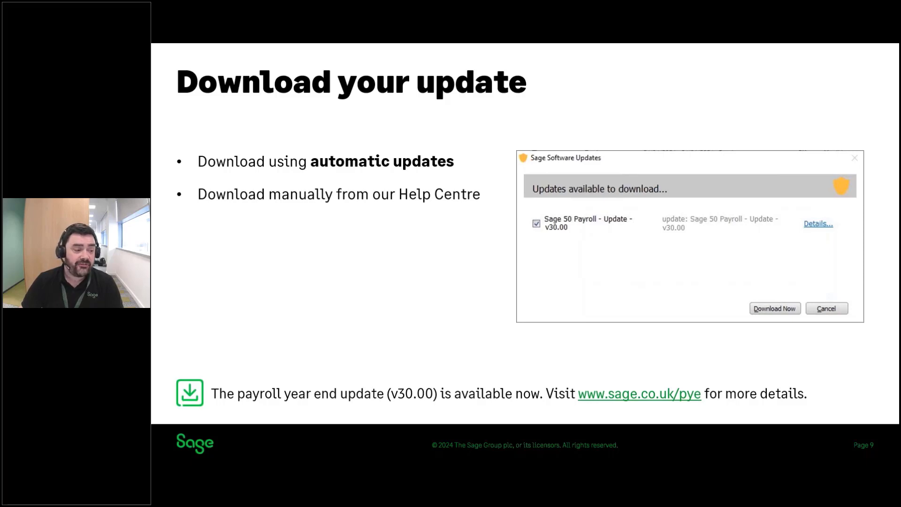
{"action": "key", "text": "Right"}
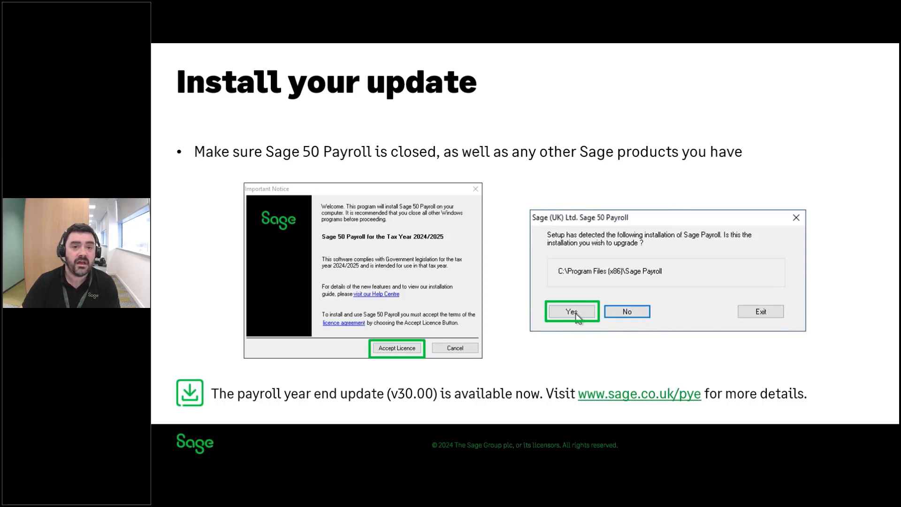
{"action": "key", "text": "Right"}
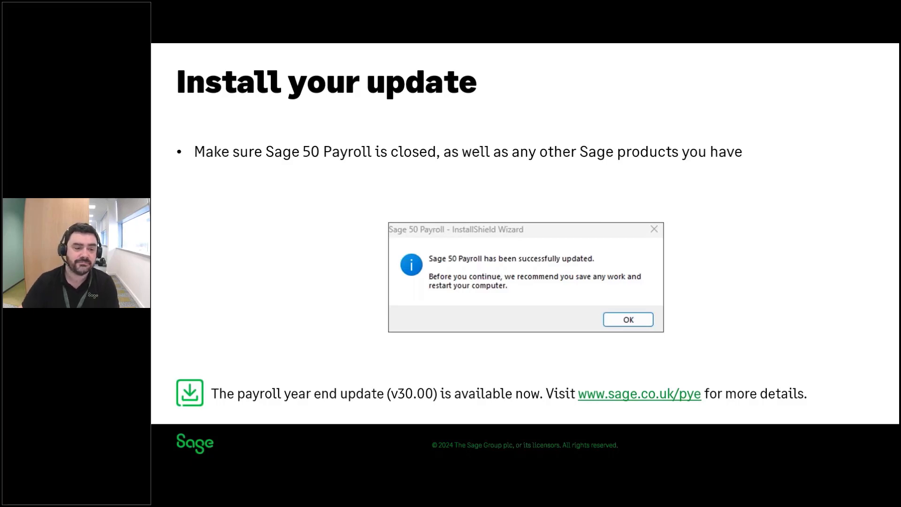
{"action": "key", "text": "Right"}
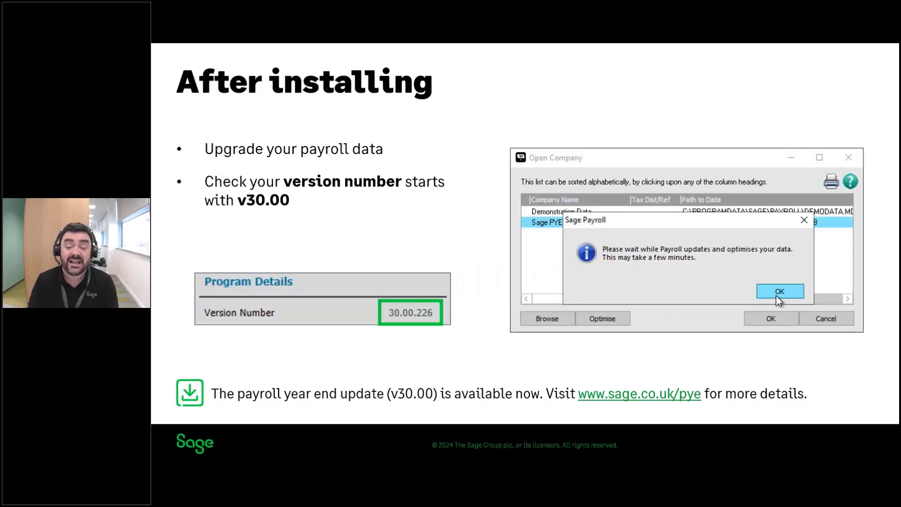
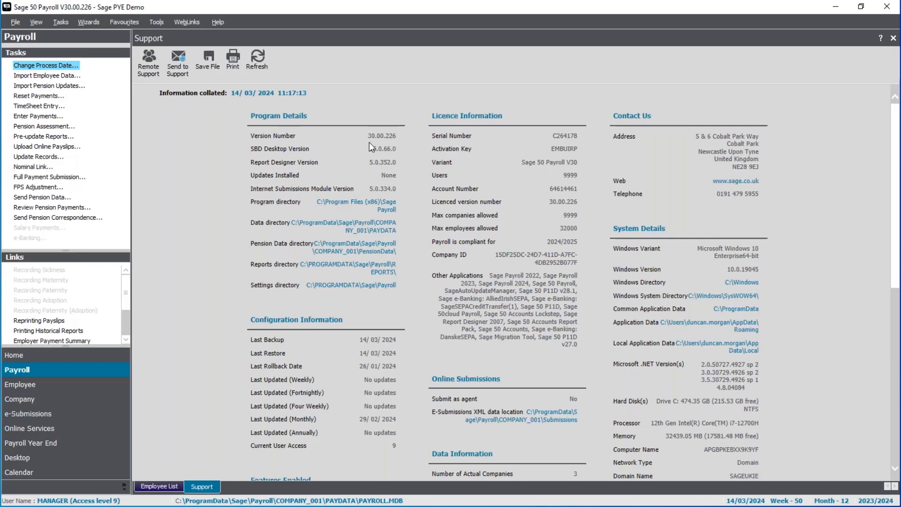
- Close the Support view, run the online check for legislation updates and apply the NI Bands and Rates Legislation changes
{"action": "left_click", "coordinate": [894, 38]}
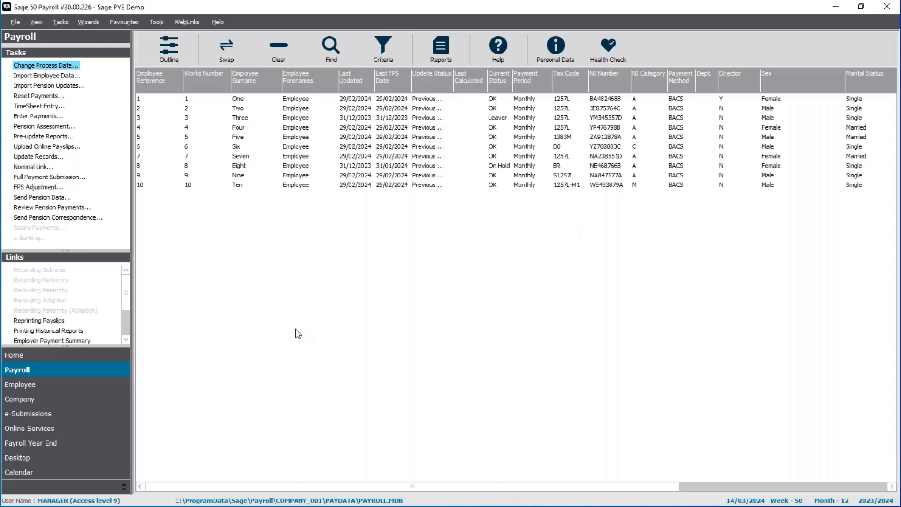
{"action": "left_click", "coordinate": [39, 358]}
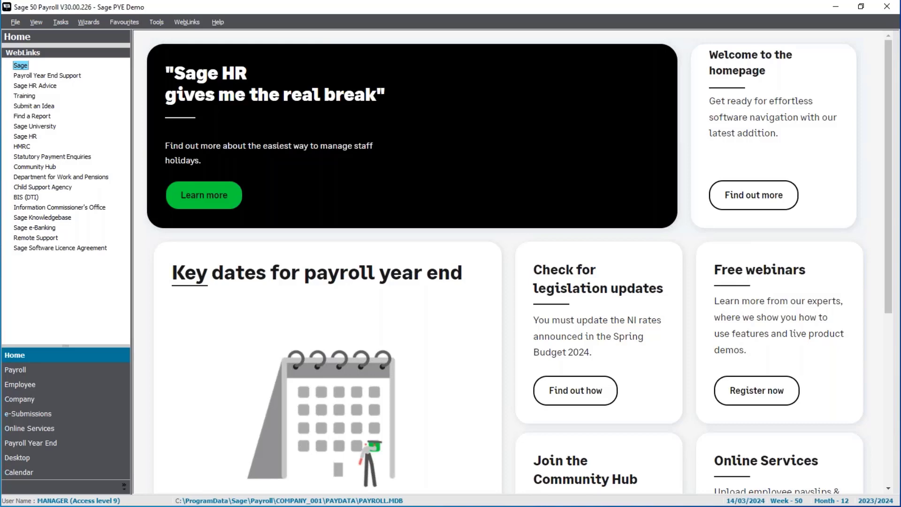
{"action": "left_click", "coordinate": [157, 24]}
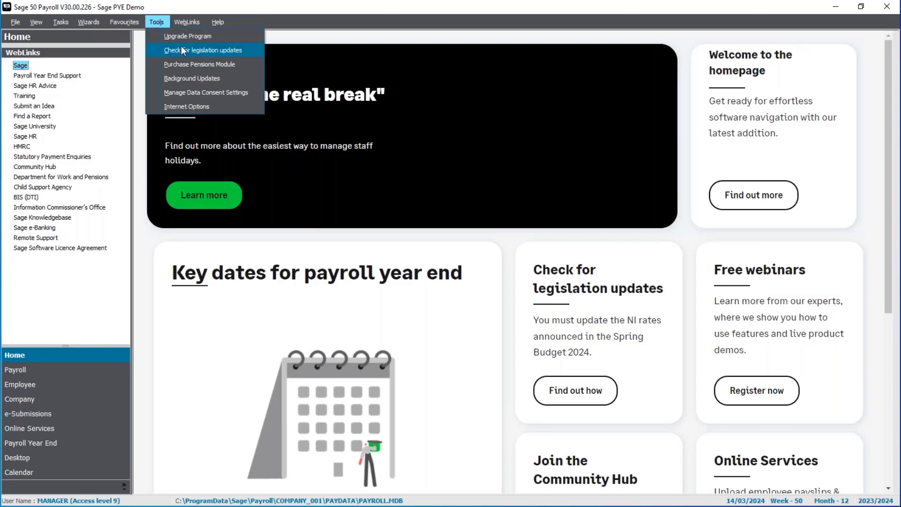
{"action": "left_click", "coordinate": [209, 55]}
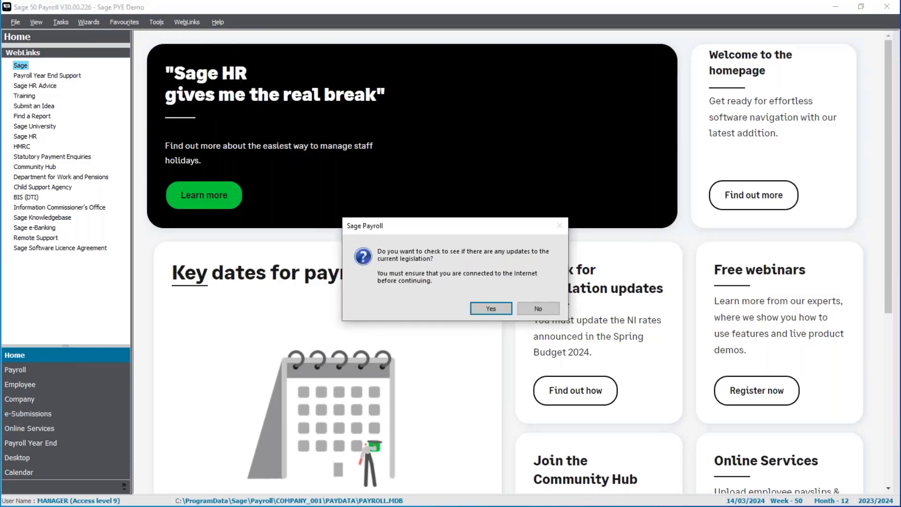
{"action": "left_click", "coordinate": [477, 311]}
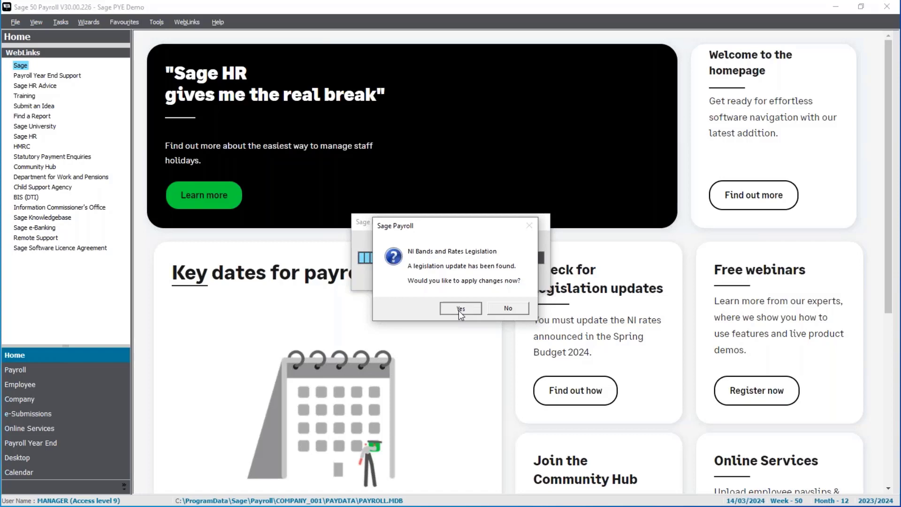
{"action": "left_click", "coordinate": [460, 309]}
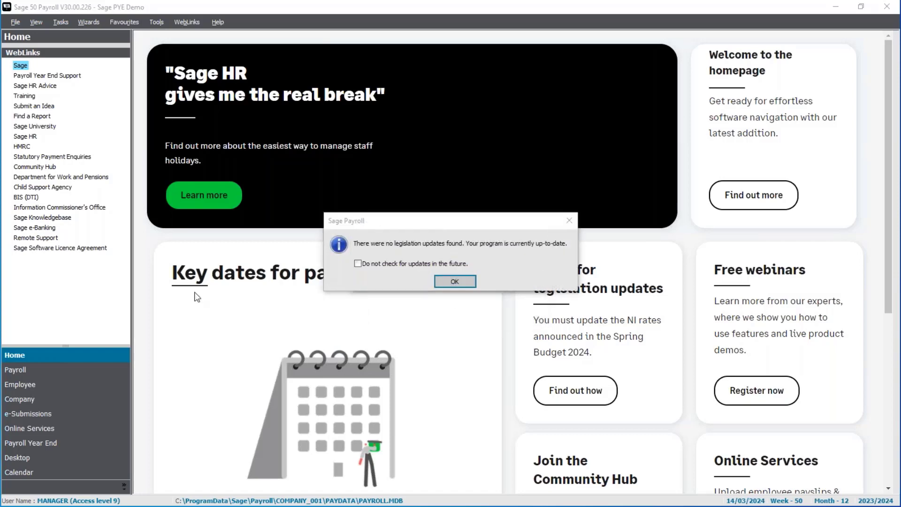
- Read the MultiCo_Summary update report through to its closing summary, close it and acknowledge the legislation check result
{"action": "left_click_drag", "start_coordinate": [495, 234], "coordinate": [427, 132]}
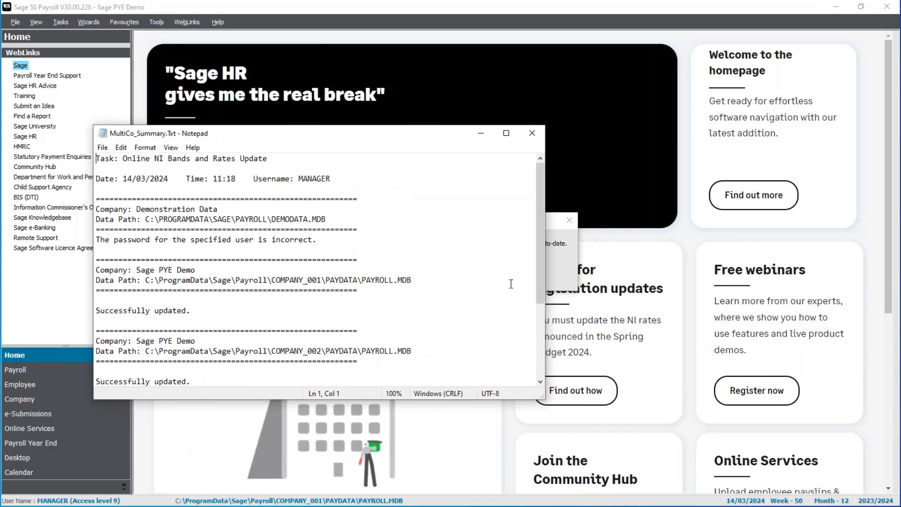
{"action": "scroll", "coordinate": [451, 295], "scroll_direction": "down", "scroll_amount": 1}
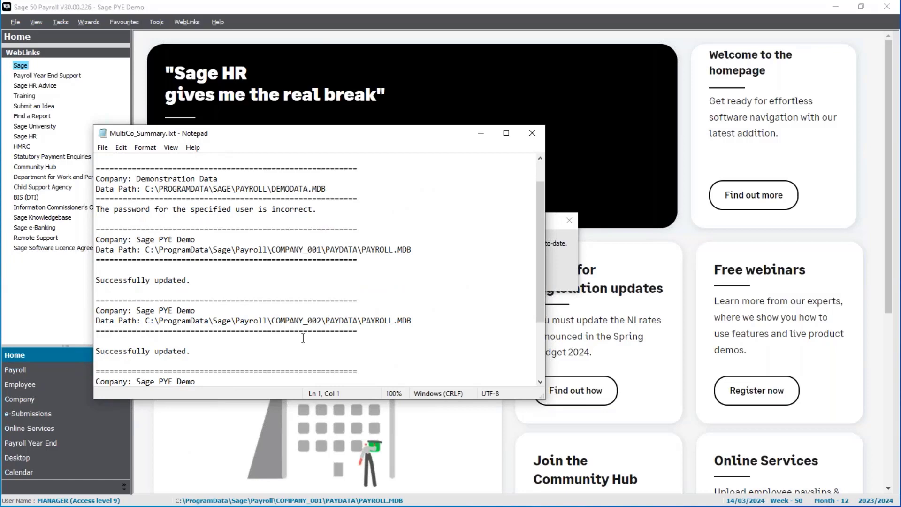
{"action": "scroll", "coordinate": [303, 338], "scroll_direction": "down", "scroll_amount": 1}
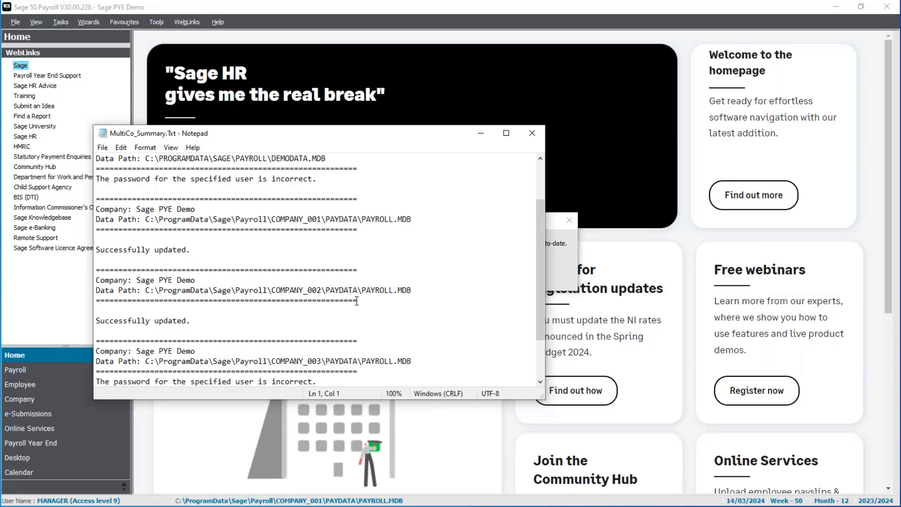
{"action": "scroll", "coordinate": [357, 301], "scroll_direction": "down", "scroll_amount": 2}
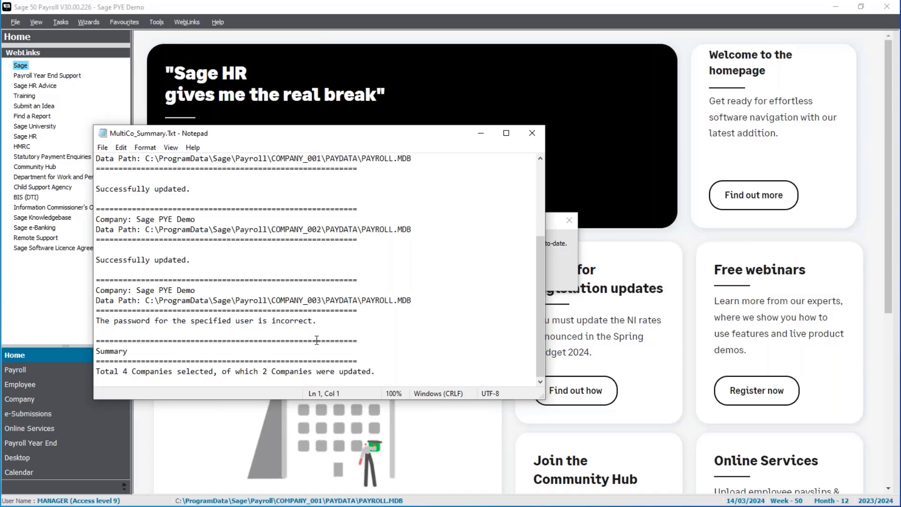
{"action": "left_click", "coordinate": [538, 134]}
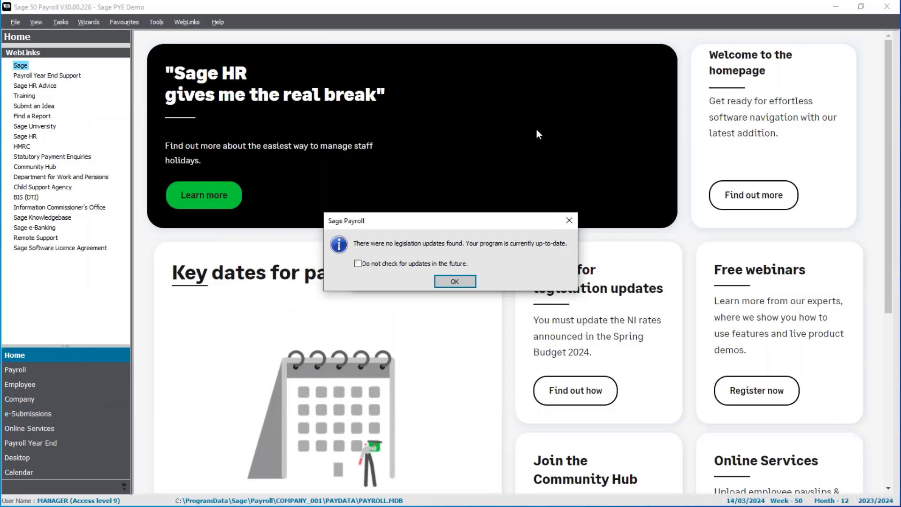
{"action": "left_click", "coordinate": [454, 282]}
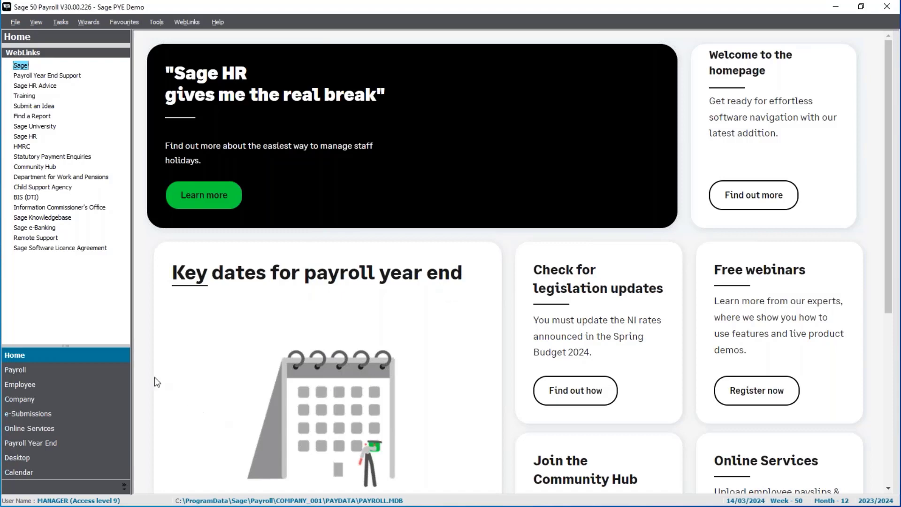
- Change the payroll process date to 06/04/2024
{"action": "left_click", "coordinate": [87, 369]}
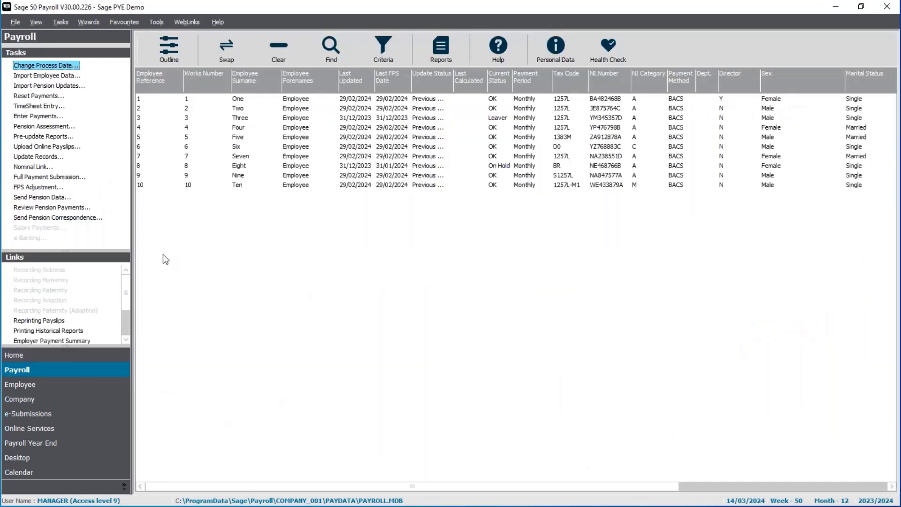
{"action": "left_click", "coordinate": [51, 66]}
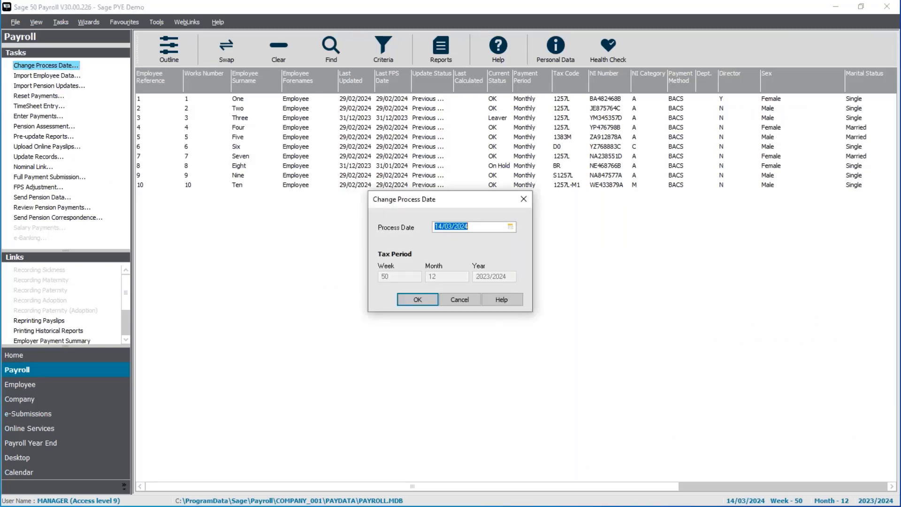
{"action": "type", "text": "06/04/2024"}
{"action": "left_click", "coordinate": [417, 300]}
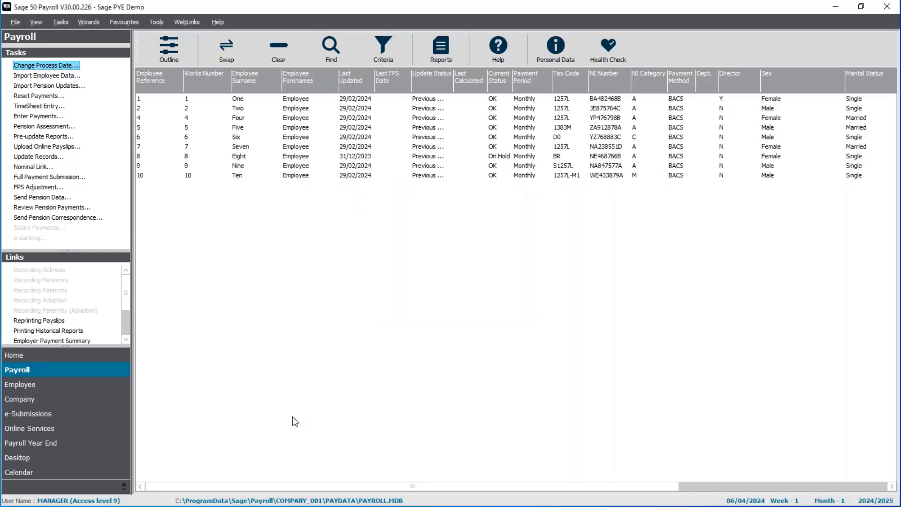
- Review the PAYE and NI bands and rates in the company's legislation settings for 2024/2025 and close them
{"action": "left_click", "coordinate": [74, 408]}
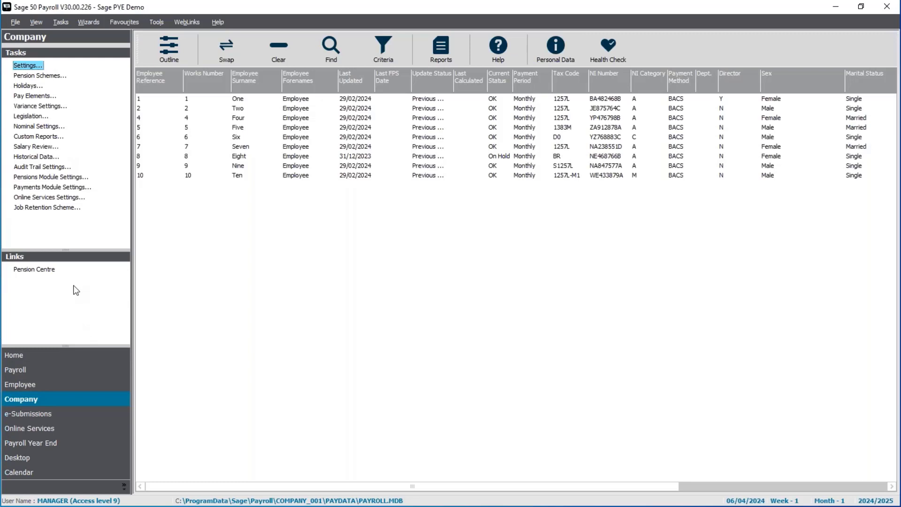
{"action": "left_click", "coordinate": [34, 116]}
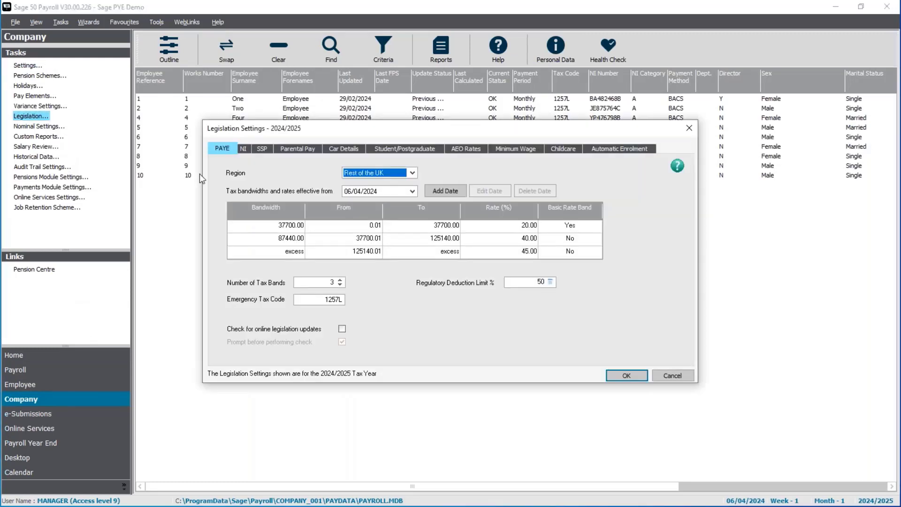
{"action": "left_click", "coordinate": [243, 149]}
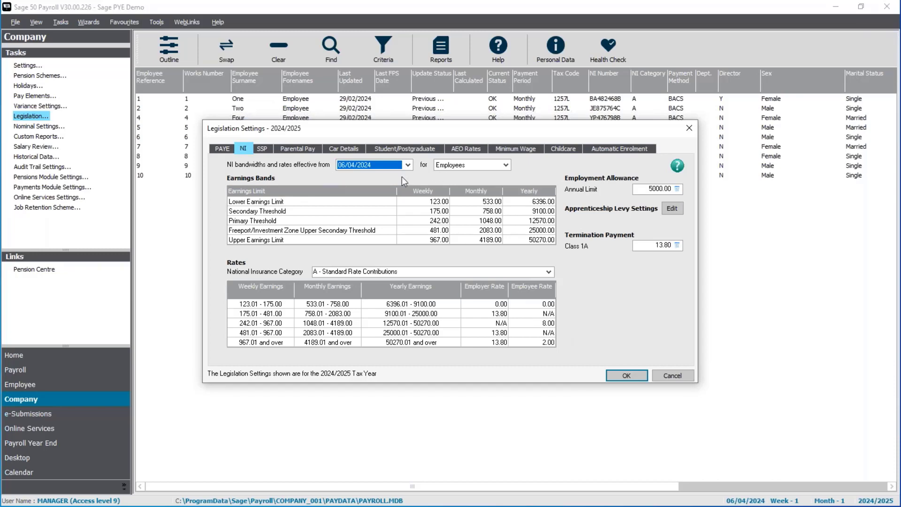
{"action": "left_click", "coordinate": [626, 377]}
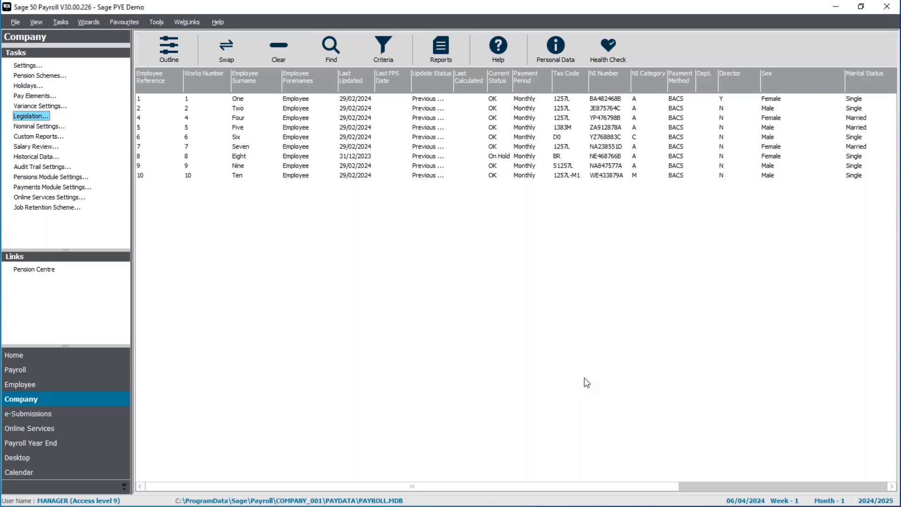
- Set the desktop's initial view to Home in the Environment options, switch it back to Payroll and save the options
{"action": "left_click", "coordinate": [54, 356]}
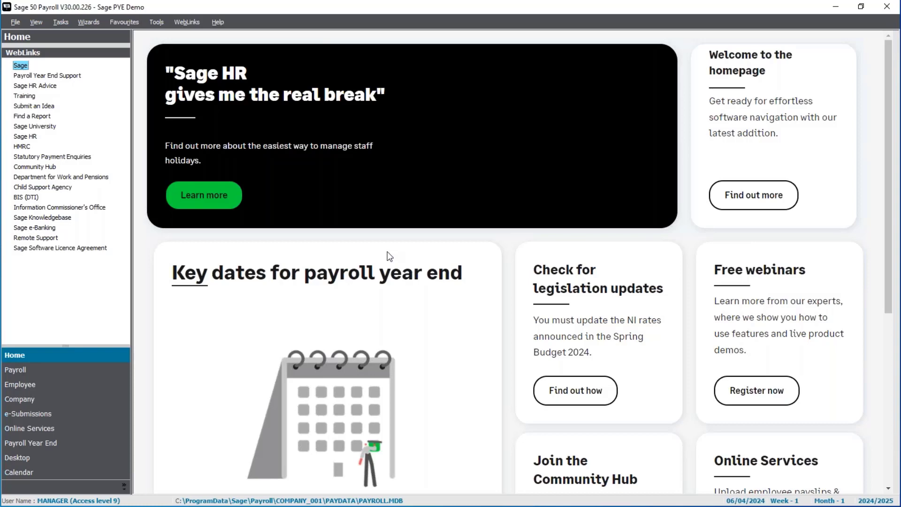
{"action": "left_click", "coordinate": [37, 24]}
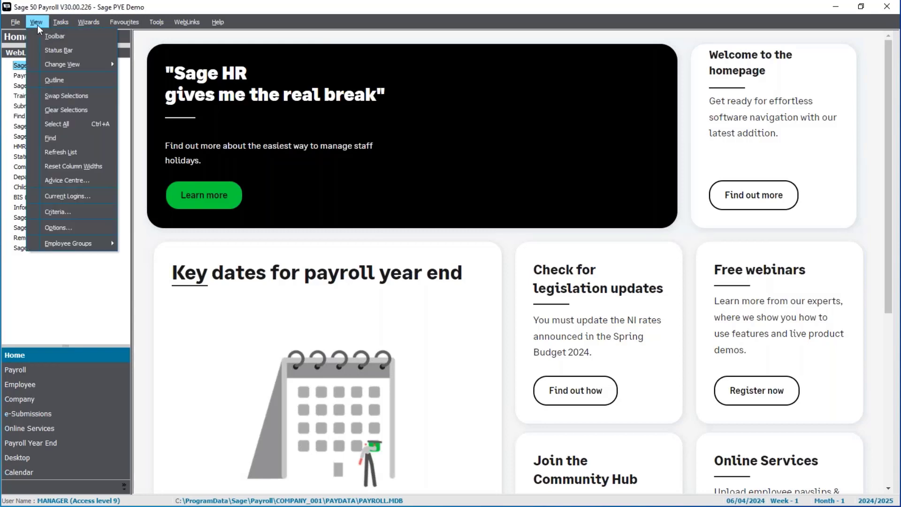
{"action": "left_click", "coordinate": [64, 228]}
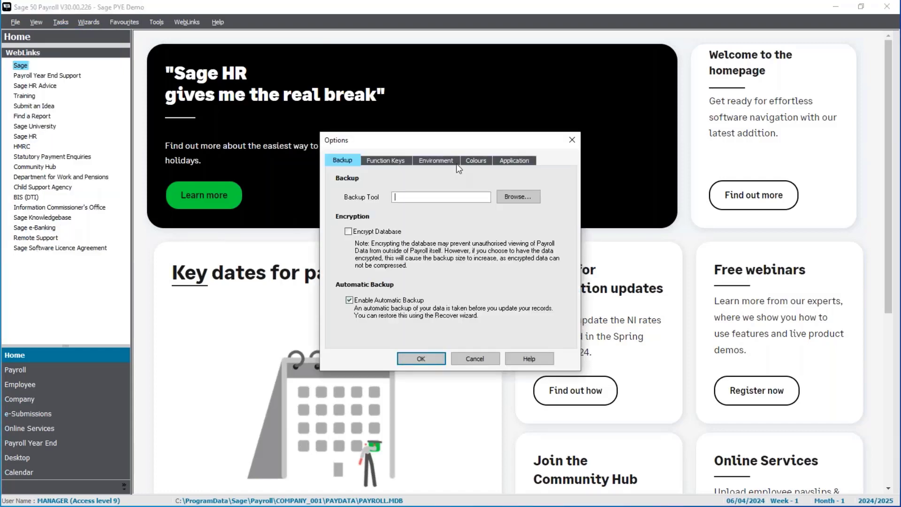
{"action": "left_click", "coordinate": [444, 159]}
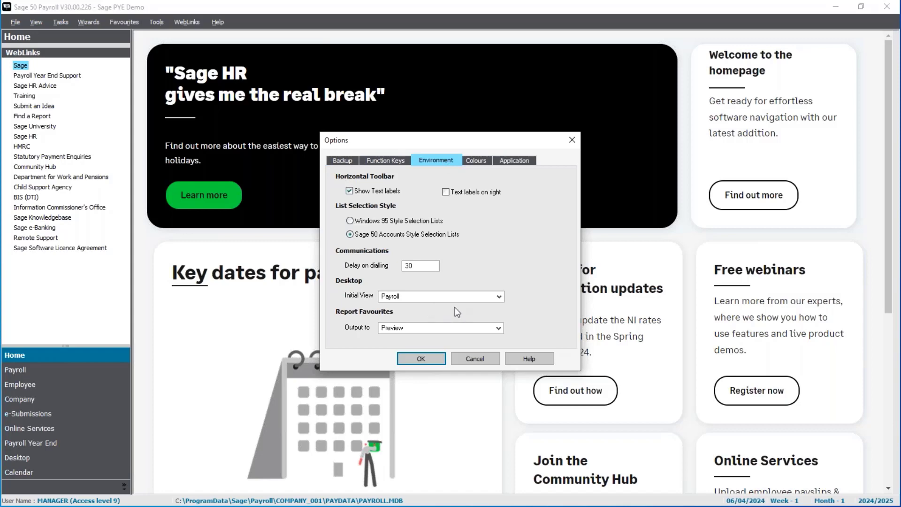
{"action": "left_click", "coordinate": [500, 296]}
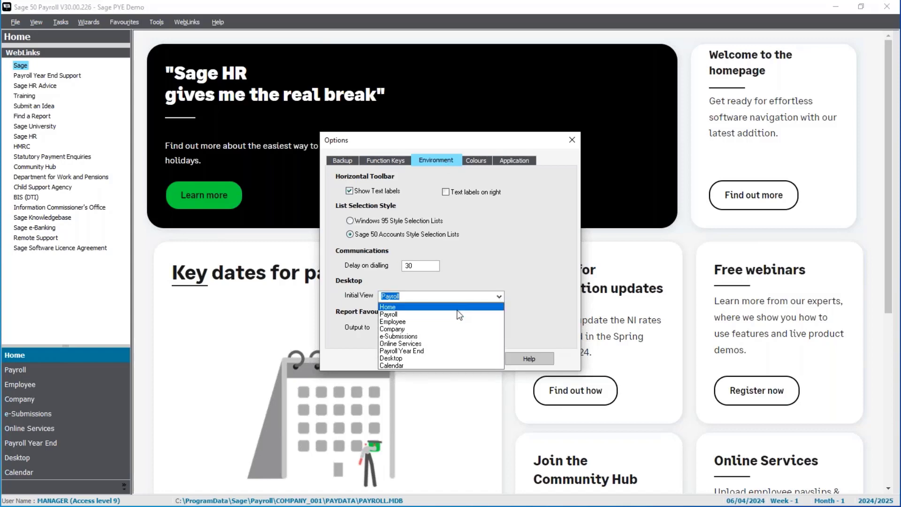
{"action": "left_click", "coordinate": [460, 305]}
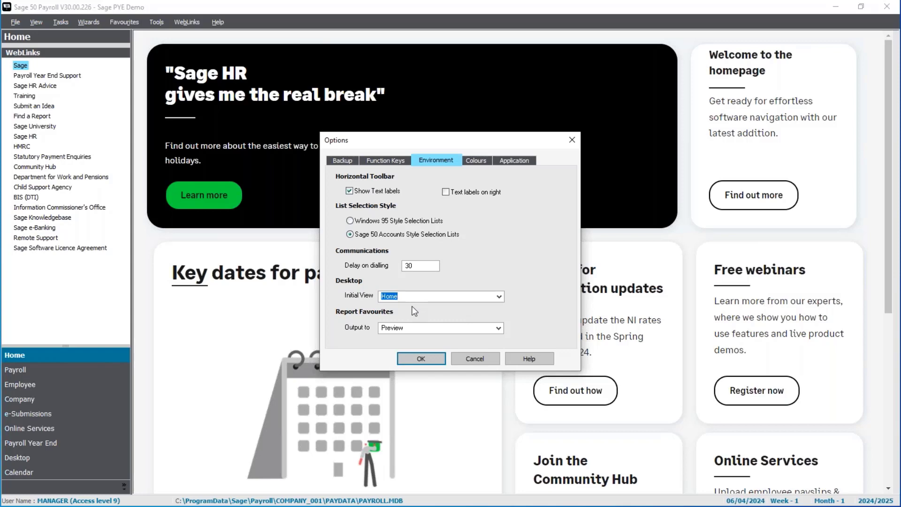
{"action": "left_click", "coordinate": [499, 297]}
{"action": "left_click", "coordinate": [466, 314]}
{"action": "left_click", "coordinate": [421, 359]}
- View the Payroll module's employee list and the Home page in turn, finishing on the Payroll module
{"action": "left_click", "coordinate": [78, 373]}
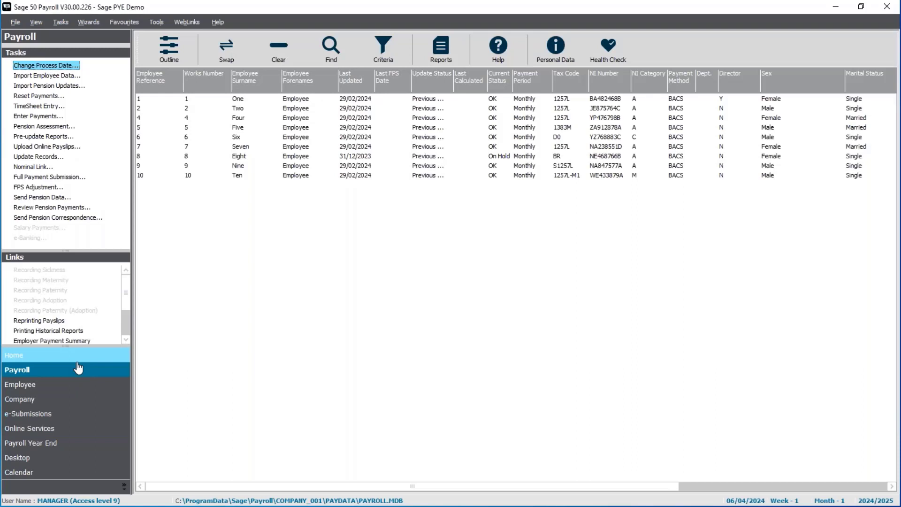
{"action": "left_click", "coordinate": [44, 362]}
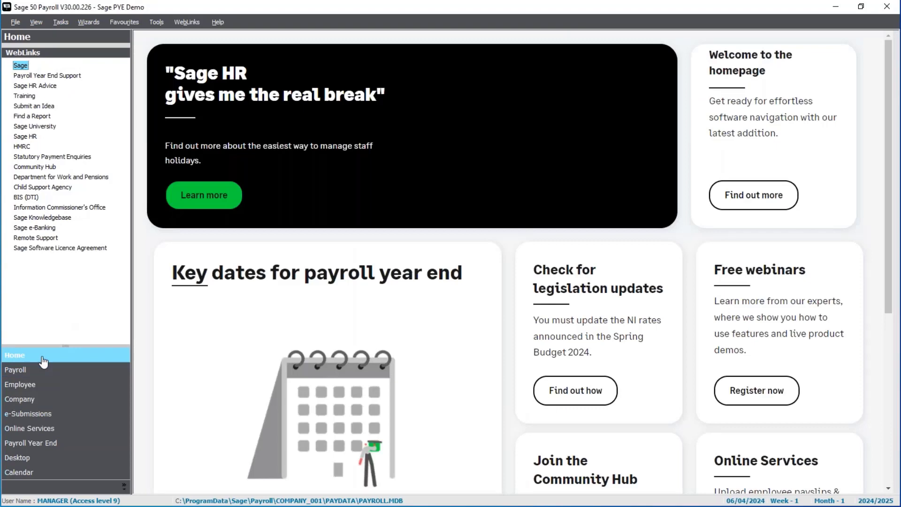
{"action": "left_click", "coordinate": [43, 371]}
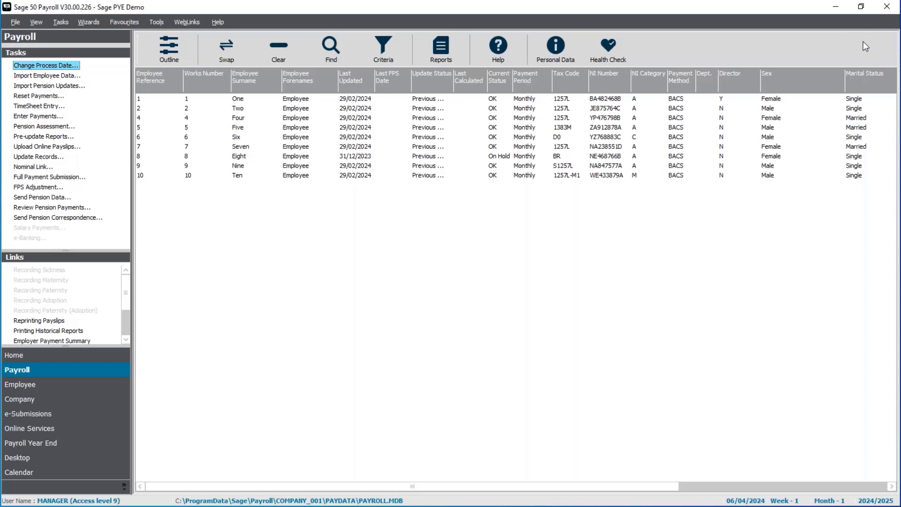
- Change the Payroll module's view to Process Map and enlarge the employee list area above the map
{"action": "left_click", "coordinate": [36, 23]}
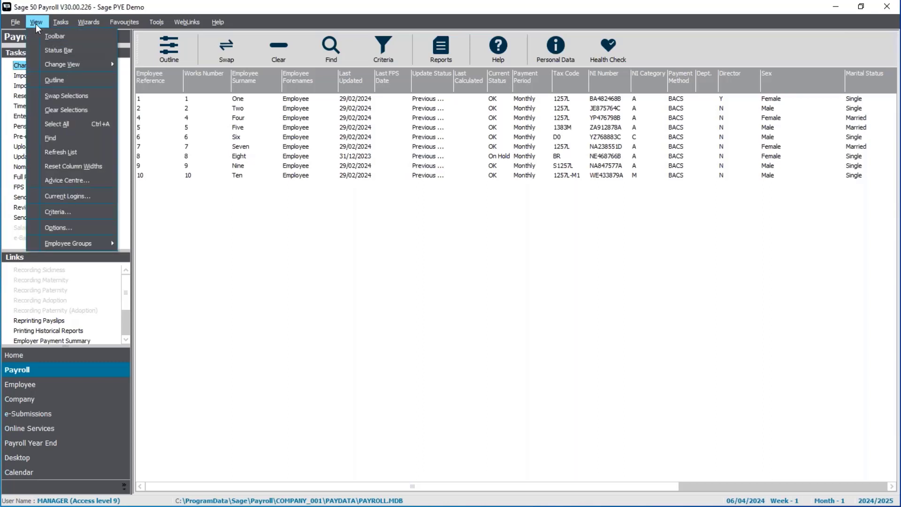
{"action": "mouse_move", "coordinate": [64, 63]}
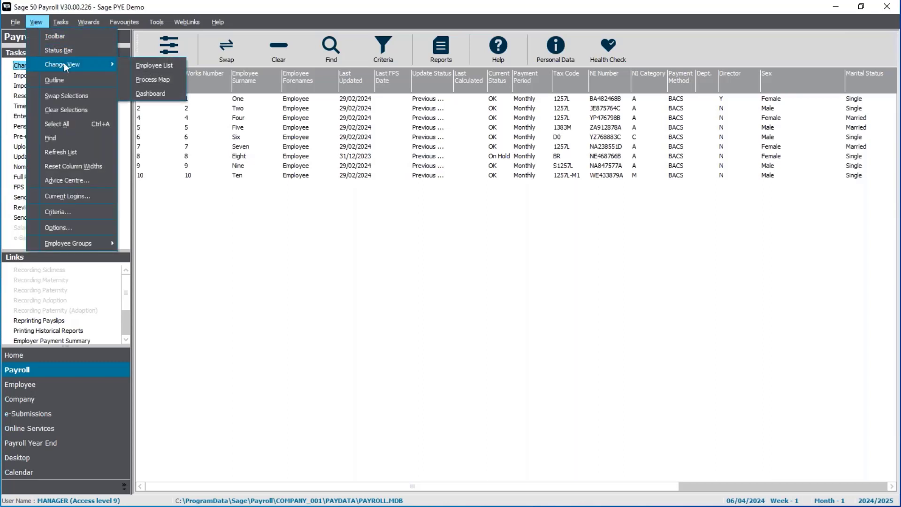
{"action": "left_click", "coordinate": [165, 81]}
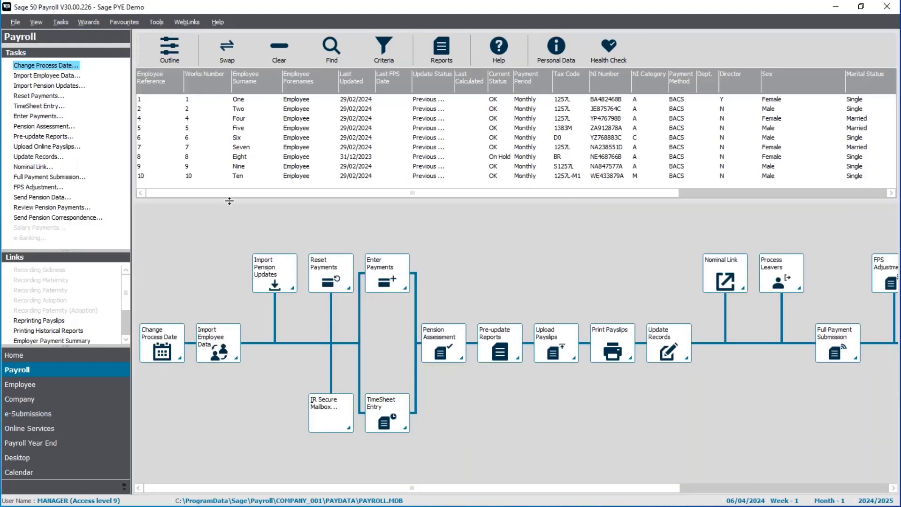
{"action": "left_click_drag", "start_coordinate": [229, 201], "coordinate": [214, 253]}
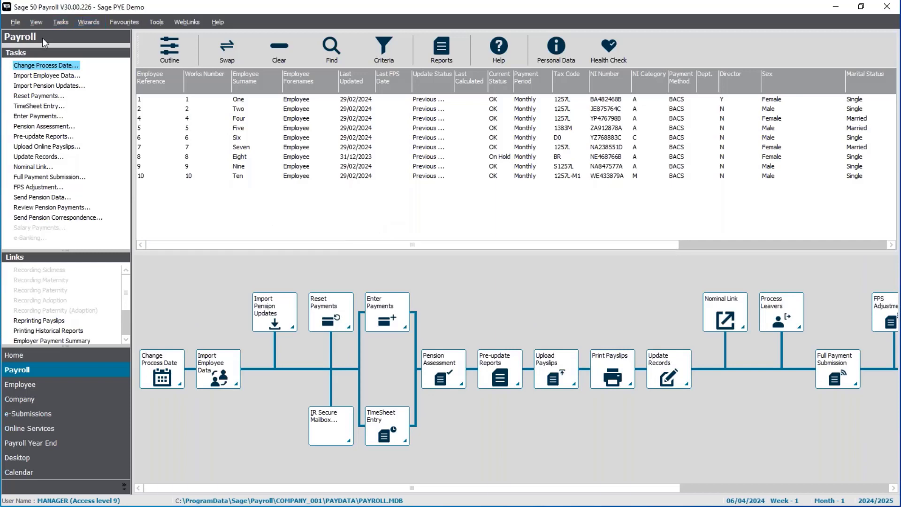
- Change the Payroll module's view back to Employee List
{"action": "left_click", "coordinate": [37, 22]}
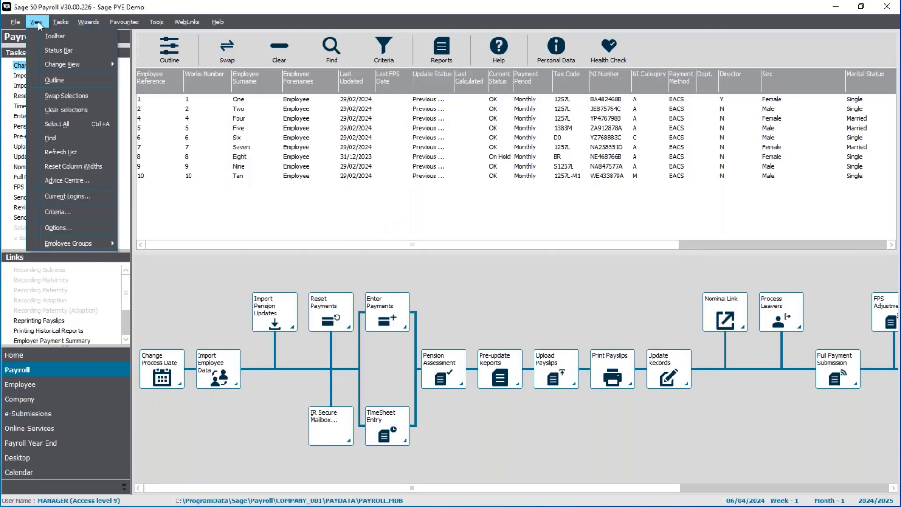
{"action": "mouse_move", "coordinate": [57, 64]}
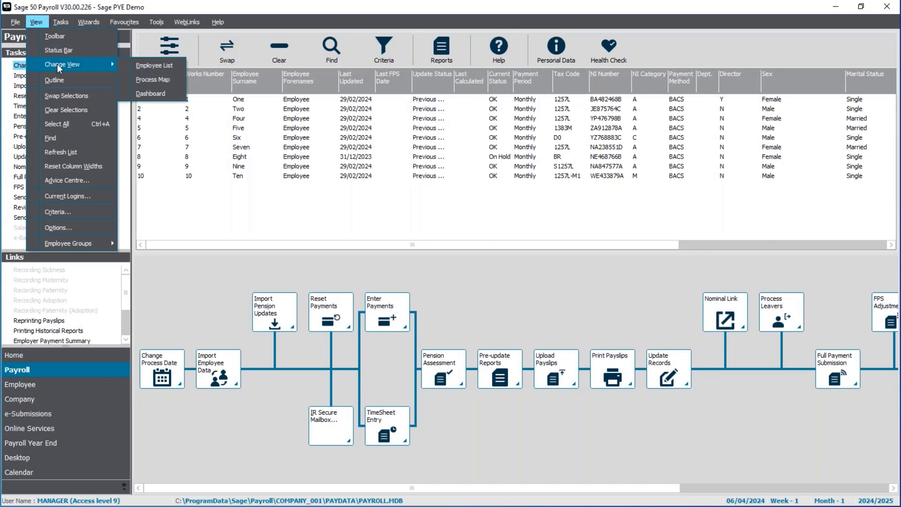
{"action": "left_click", "coordinate": [175, 70]}
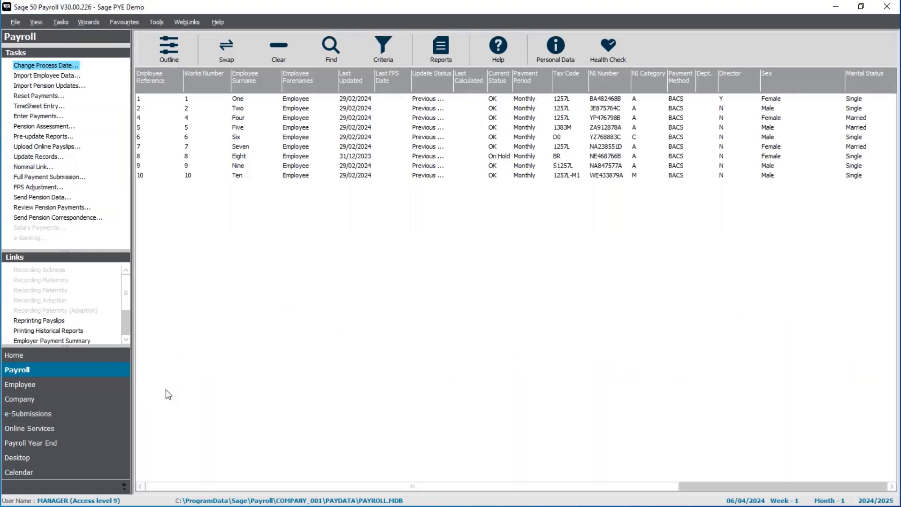
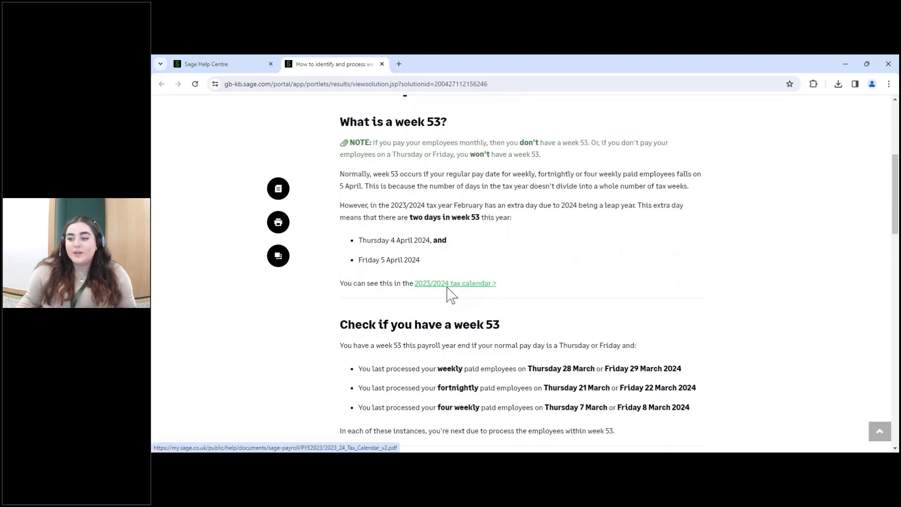
- Open the linked 2023/2024 payroll tax calendar, examine it through to tax month 12, and minimise the browser
{"action": "left_click", "coordinate": [447, 287]}
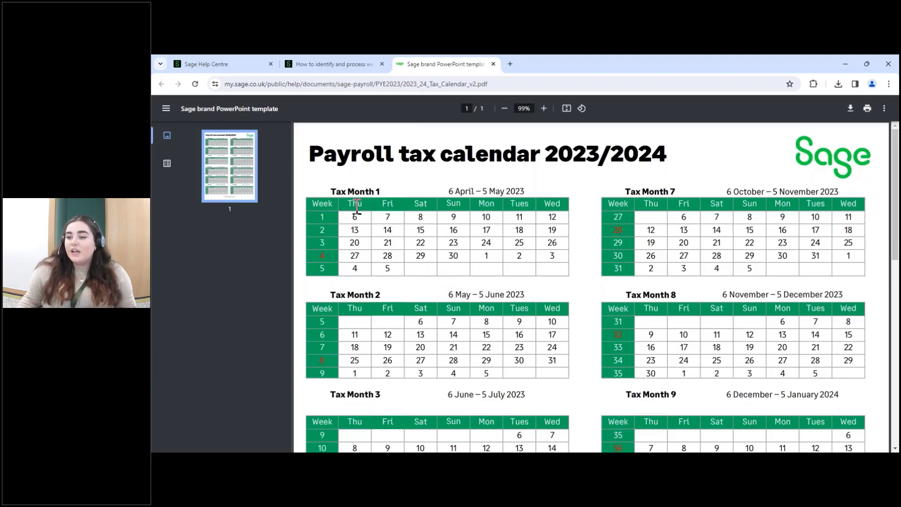
{"action": "scroll", "coordinate": [357, 207], "scroll_direction": "down", "scroll_amount": 4}
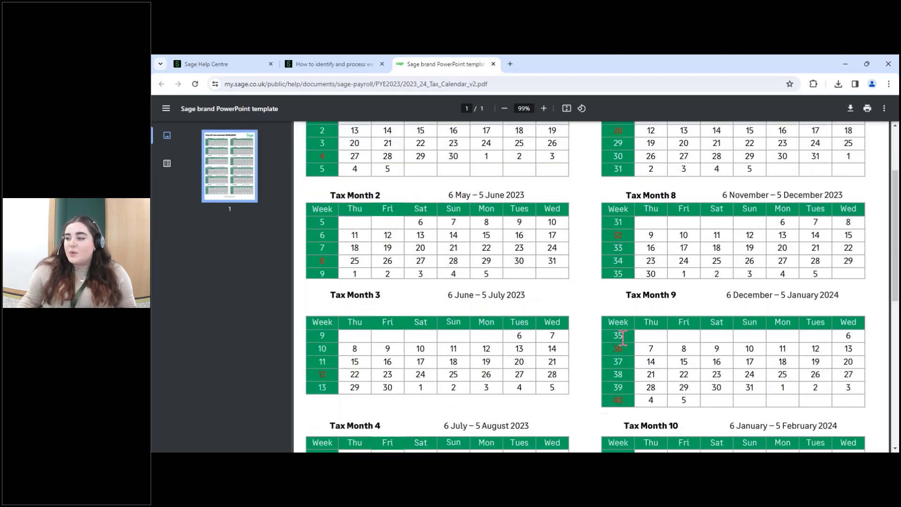
{"action": "scroll", "coordinate": [618, 324], "scroll_direction": "down", "scroll_amount": 1}
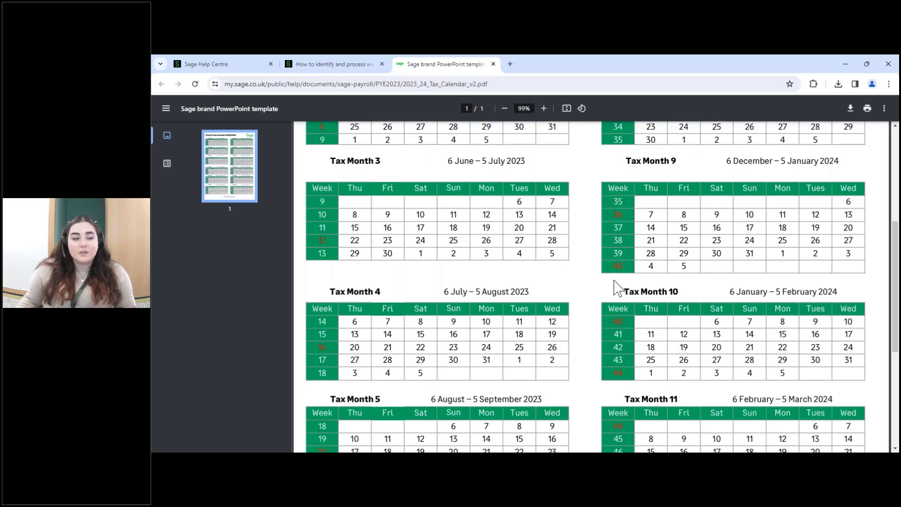
{"action": "scroll", "coordinate": [615, 286], "scroll_direction": "down", "scroll_amount": 2}
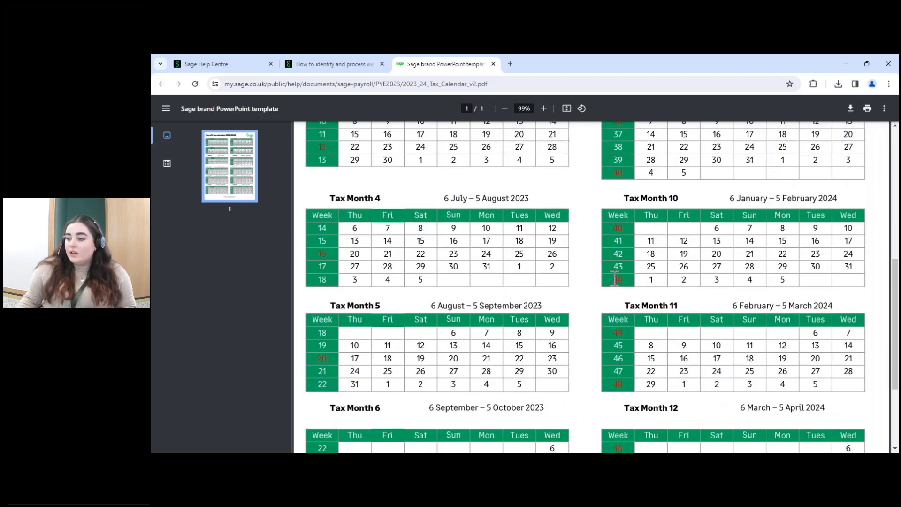
{"action": "scroll", "coordinate": [615, 281], "scroll_direction": "down", "scroll_amount": 3}
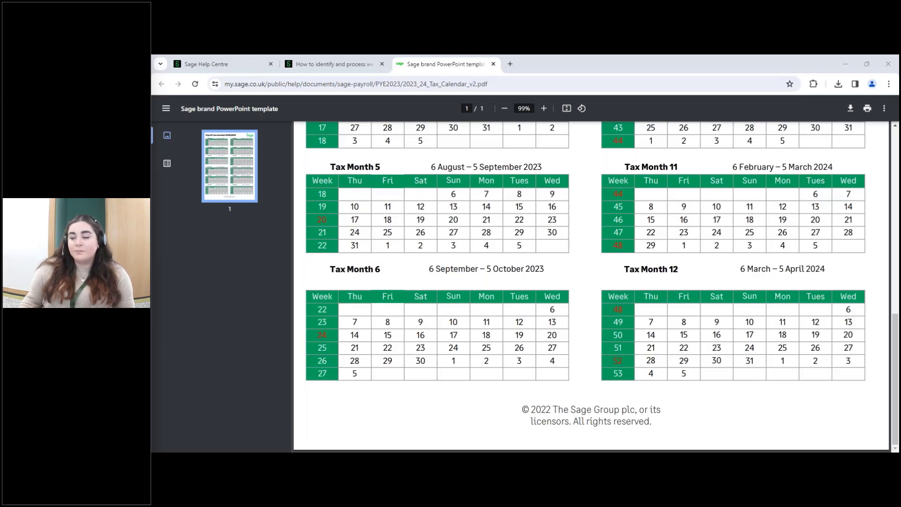
{"action": "left_click", "coordinate": [845, 64]}
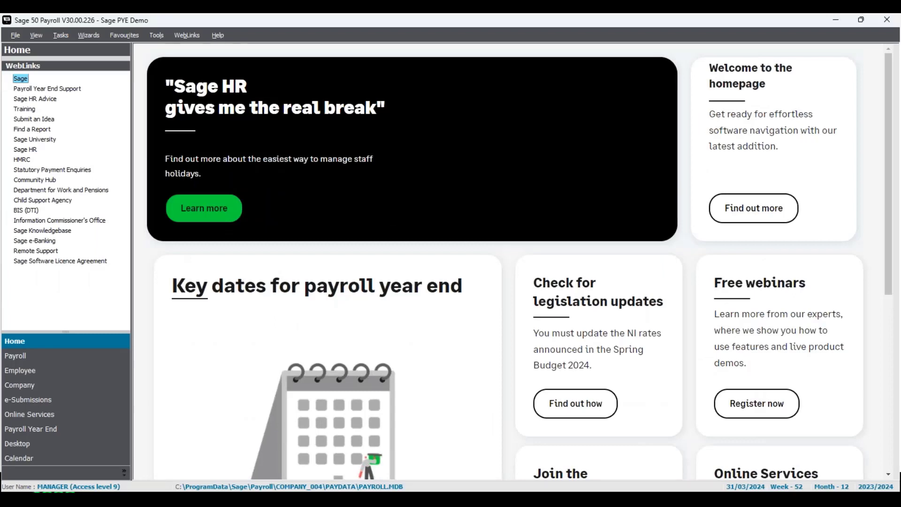
- Open the Payroll module in Sage 50 Payroll, select the first three employees and clear the selection
{"action": "left_click", "coordinate": [70, 365]}
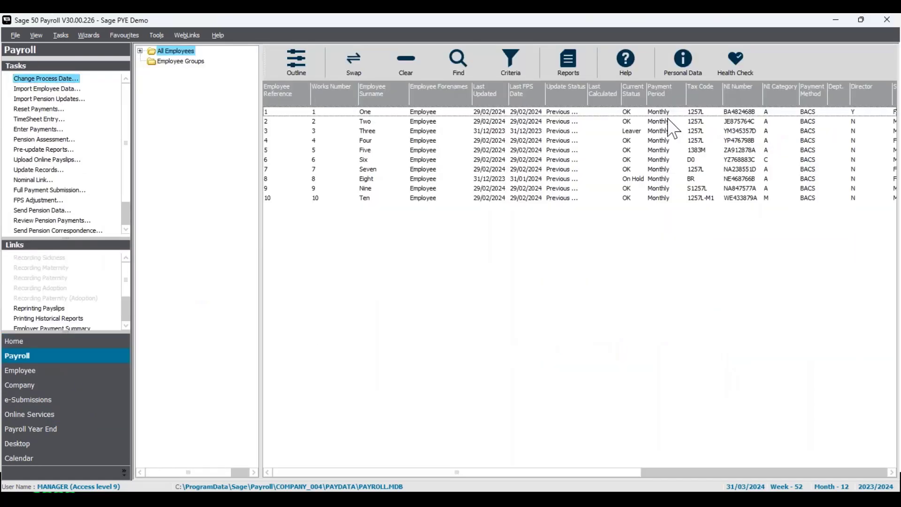
{"action": "left_click_drag", "start_coordinate": [668, 115], "coordinate": [665, 122]}
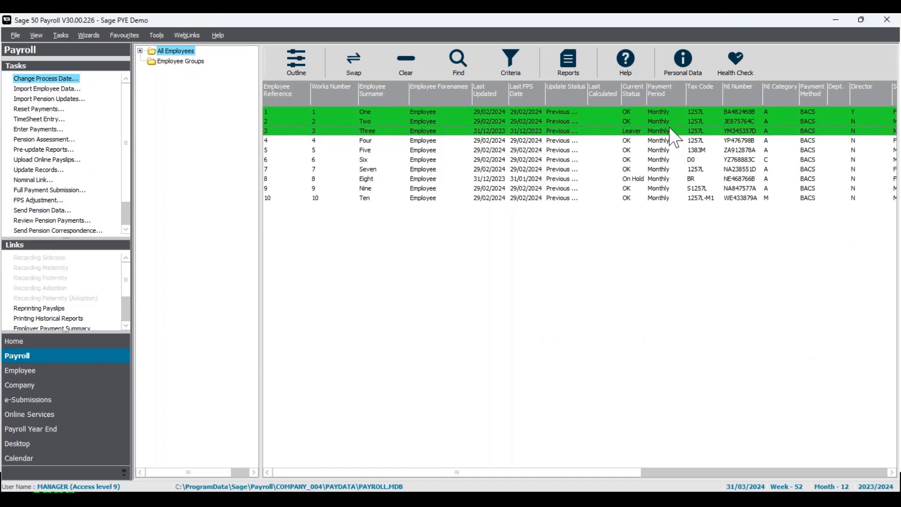
{"action": "left_click", "coordinate": [407, 66]}
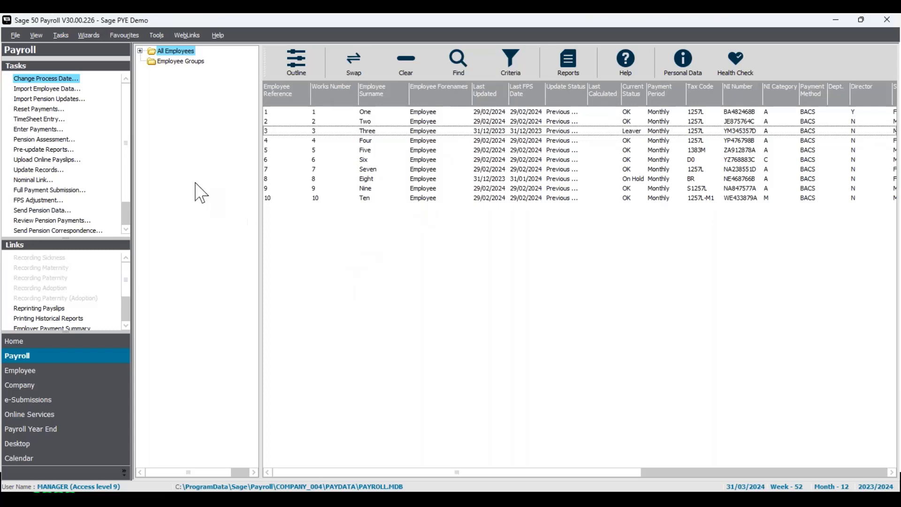
- Check the month in the process date calendar and confirm 31/03/2024 as the process date
{"action": "left_click", "coordinate": [65, 79]}
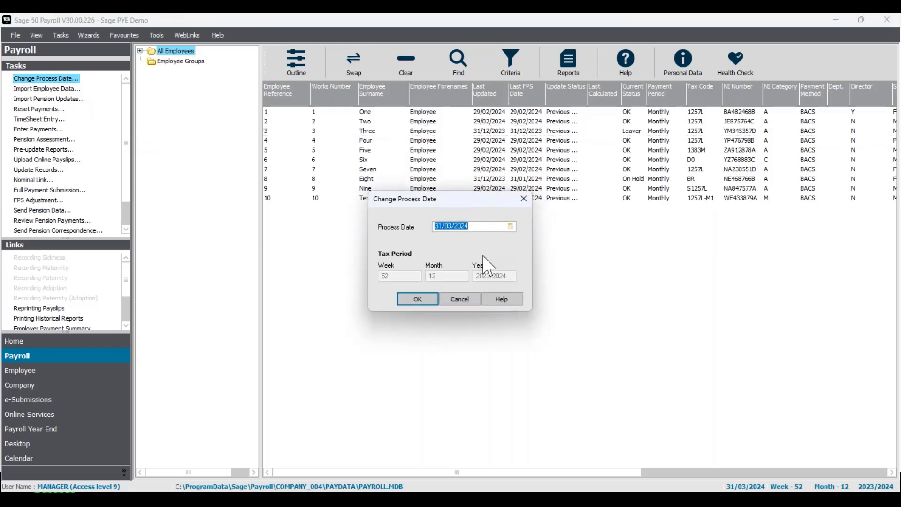
{"action": "left_click", "coordinate": [510, 226]}
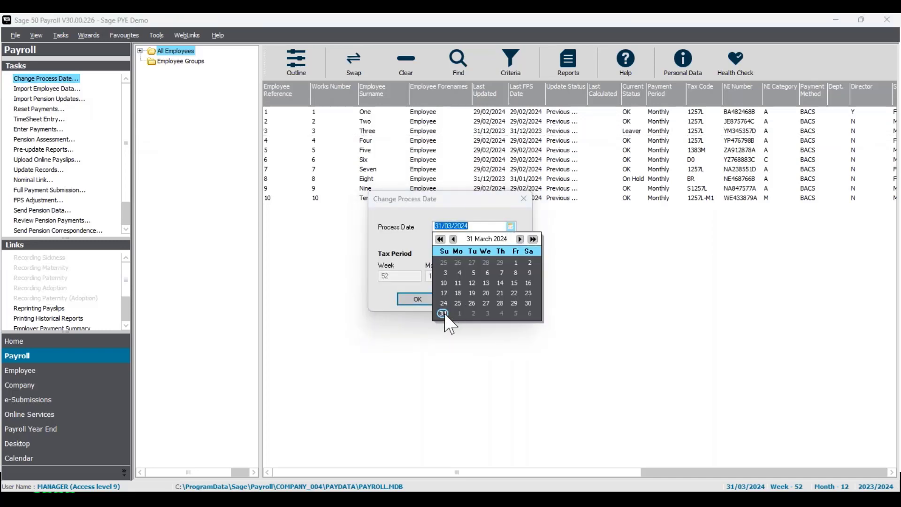
{"action": "left_click", "coordinate": [419, 240]}
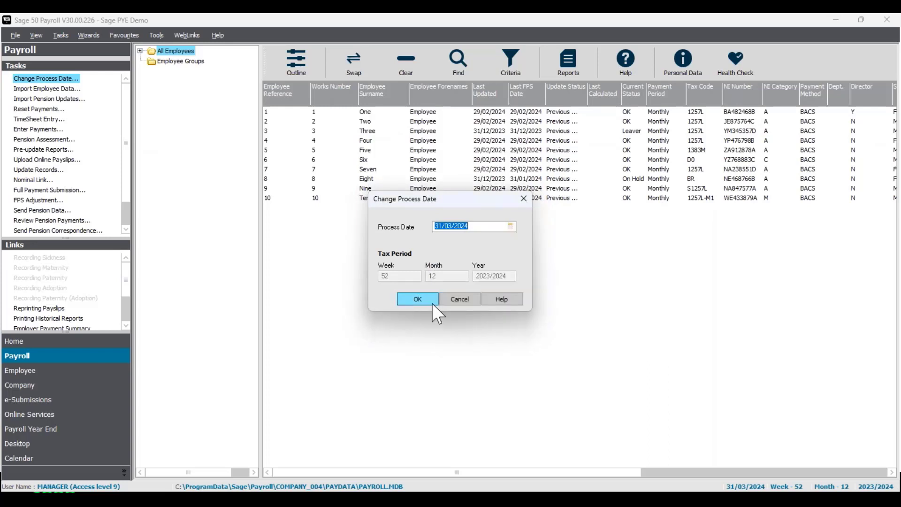
{"action": "left_click", "coordinate": [430, 301]}
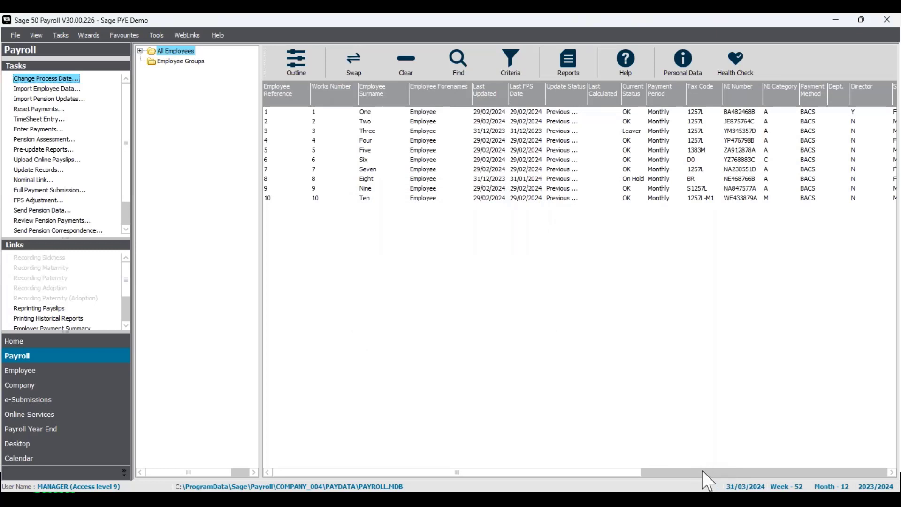
- Set the director status in employee 1's employment details to Director (Pro-rata basis), then save and close the record
{"action": "left_click", "coordinate": [455, 115]}
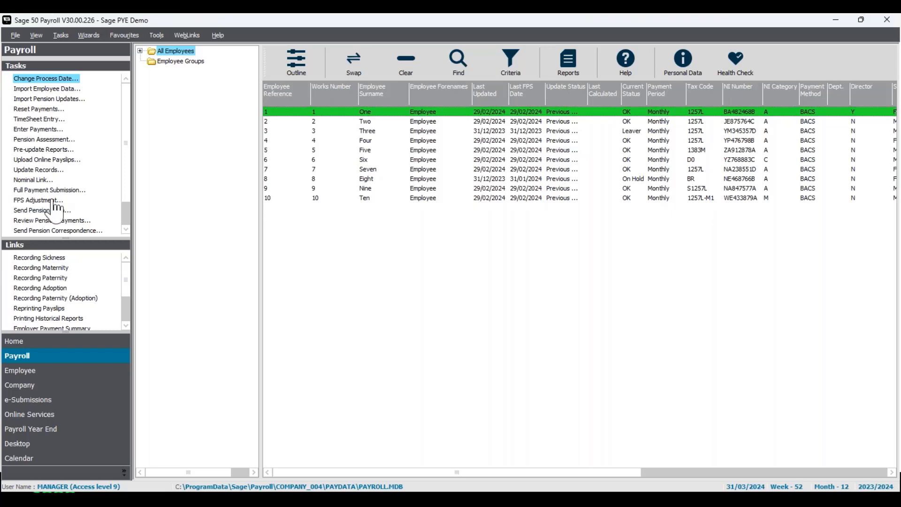
{"action": "right_click", "coordinate": [428, 113]}
{"action": "left_click", "coordinate": [455, 141]}
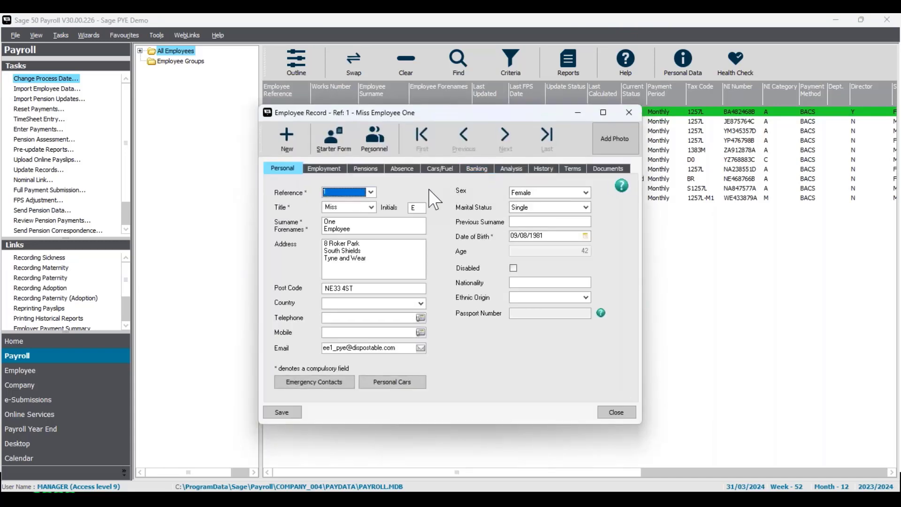
{"action": "left_click", "coordinate": [326, 169]}
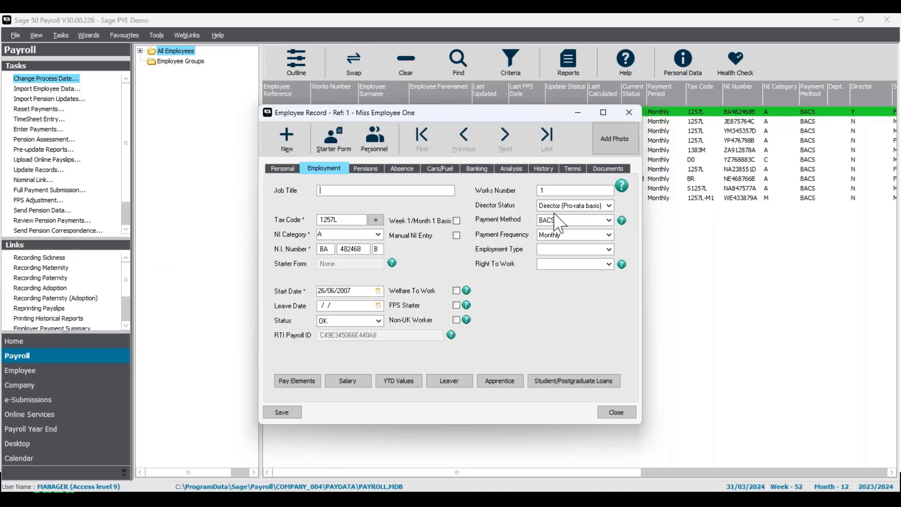
{"action": "left_click", "coordinate": [609, 207]}
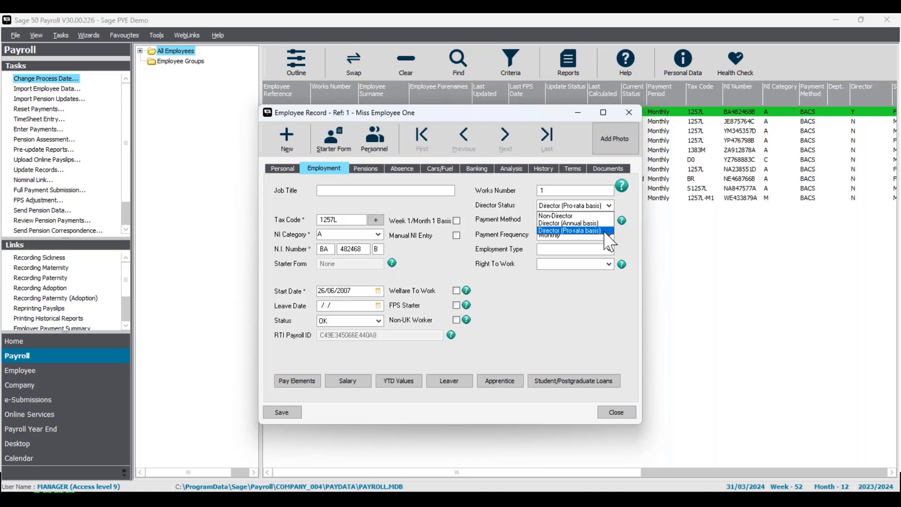
{"action": "left_click", "coordinate": [606, 231]}
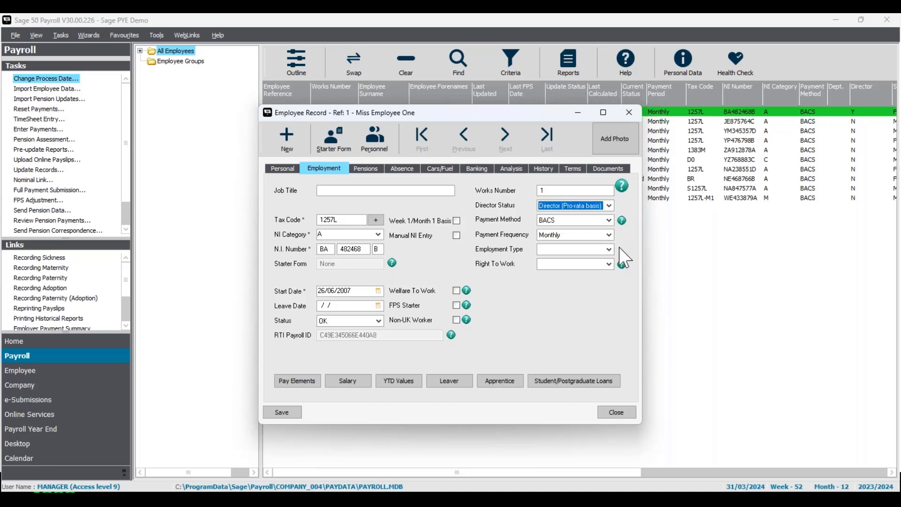
{"action": "left_click", "coordinate": [297, 411]}
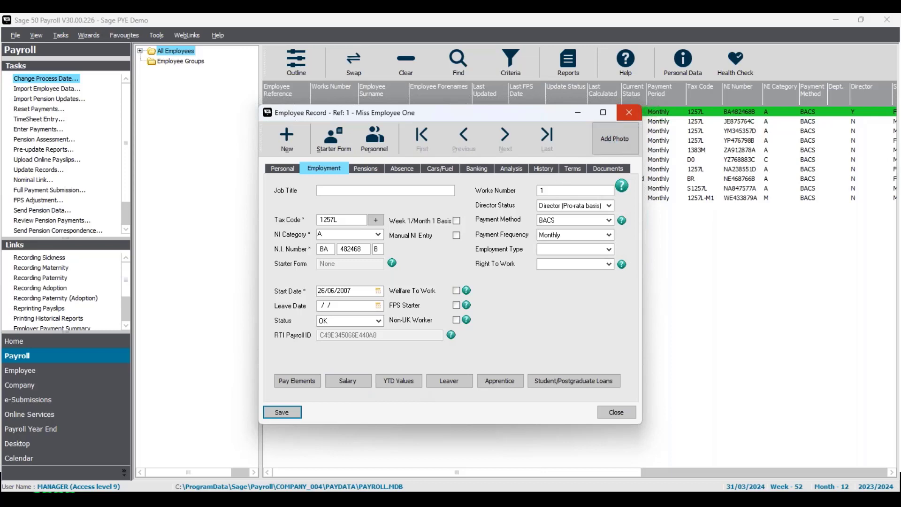
{"action": "left_click", "coordinate": [629, 113]}
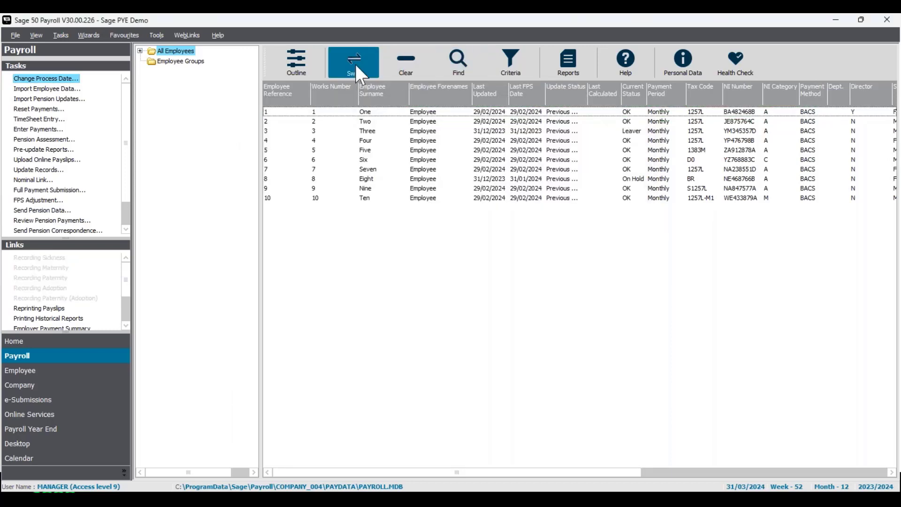
- Select all employees and start Enter Payments, agreeing to deselect leavers, on-hold and already updated employees
{"action": "left_click", "coordinate": [356, 65]}
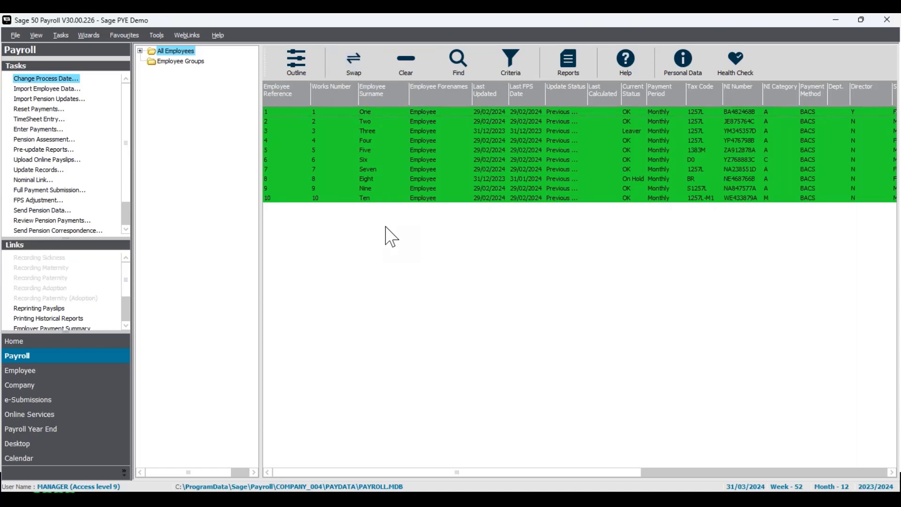
{"action": "left_click", "coordinate": [48, 130]}
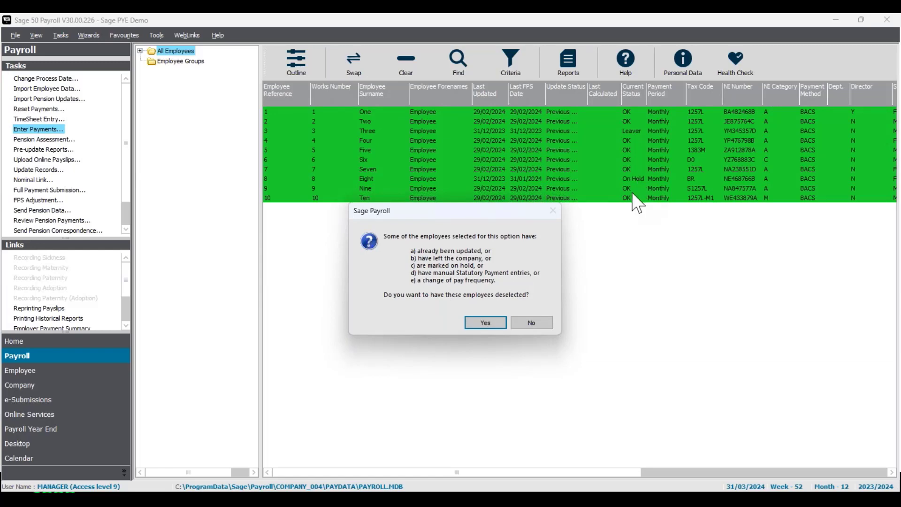
{"action": "left_click", "coordinate": [481, 324]}
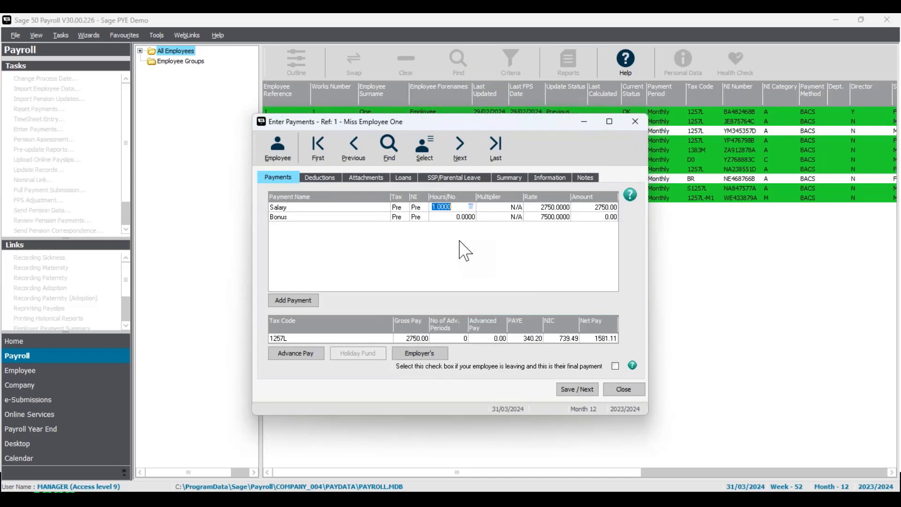
- Save the payments for employees 1, 2 and 4, accepting the director's recalculation on a YTD basis
{"action": "left_click", "coordinate": [582, 391]}
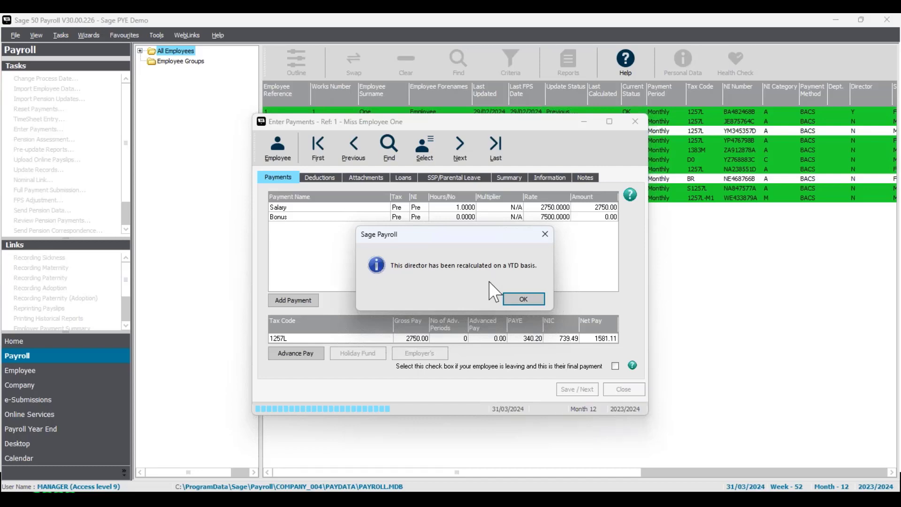
{"action": "left_click", "coordinate": [516, 301]}
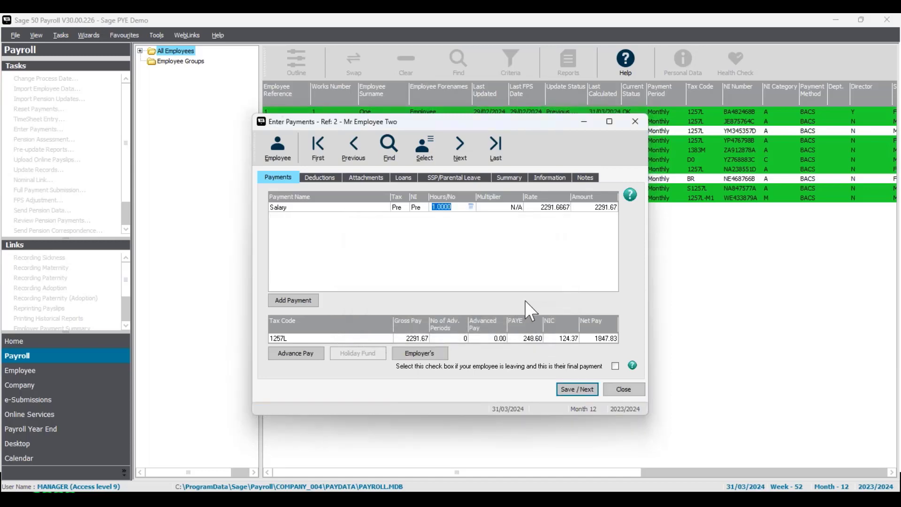
{"action": "left_click", "coordinate": [575, 392]}
{"action": "left_click", "coordinate": [575, 392]}
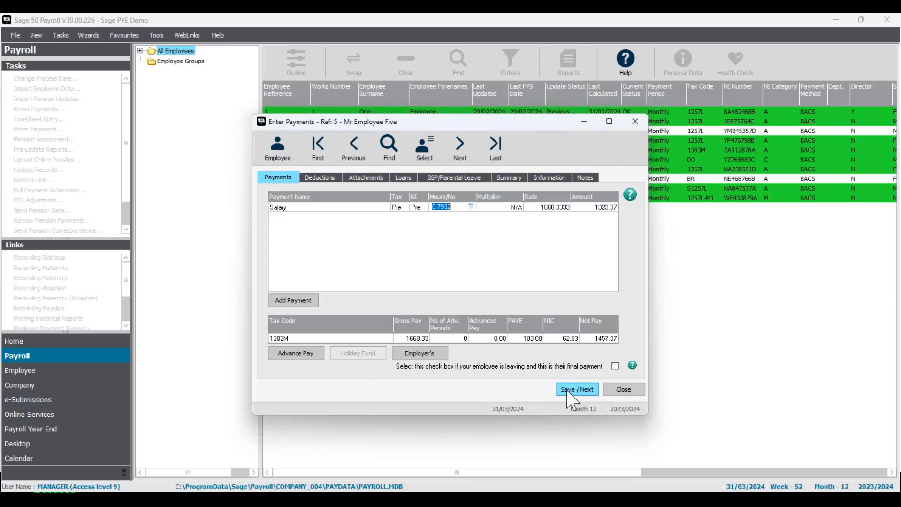
- Check employee 5's payment summary, then save the payments for the remaining selected employees and close Enter Payments
{"action": "left_click", "coordinate": [508, 177]}
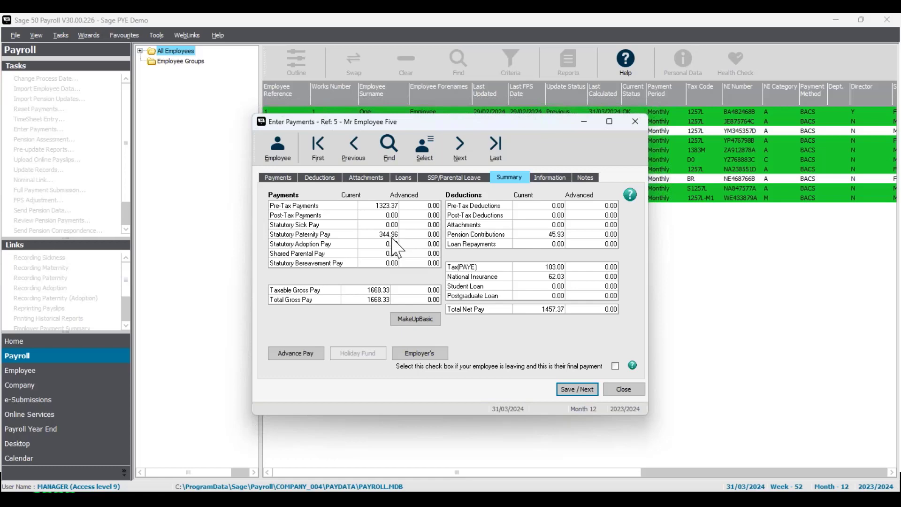
{"action": "left_click", "coordinate": [282, 178]}
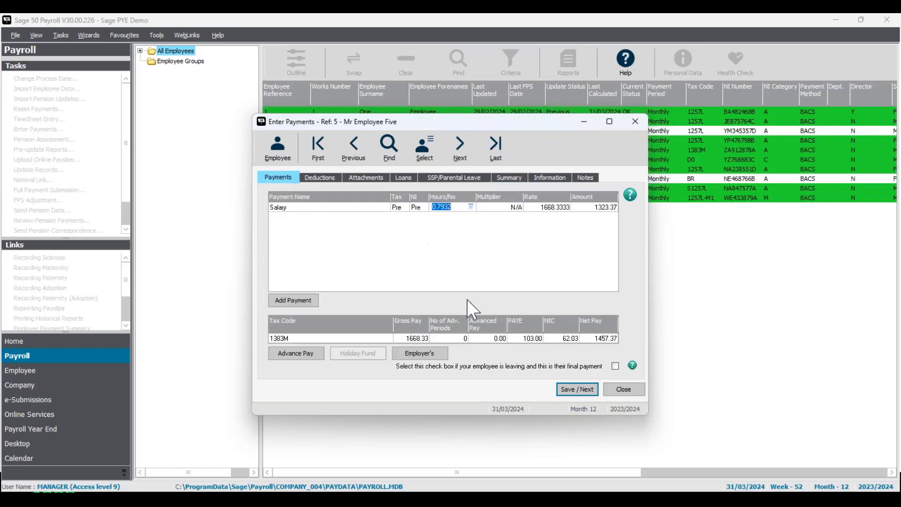
{"action": "left_click", "coordinate": [589, 390]}
{"action": "left_click", "coordinate": [586, 391]}
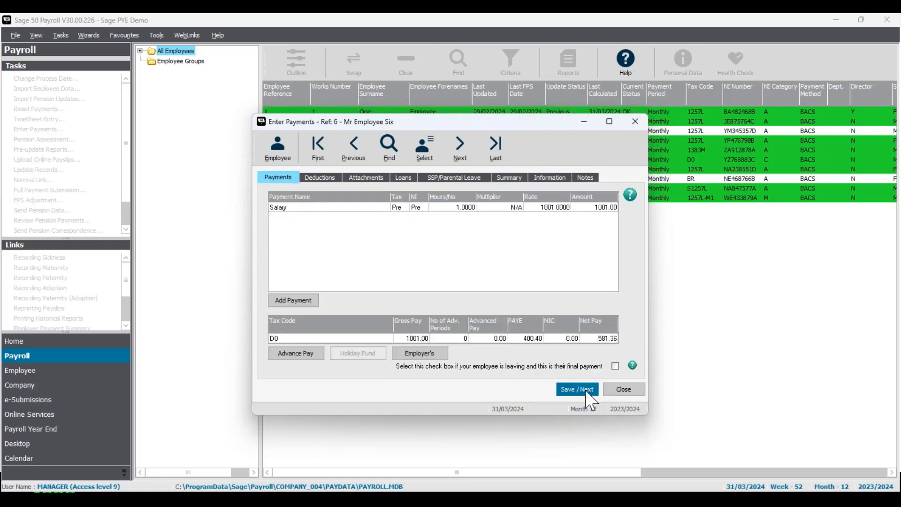
{"action": "left_click", "coordinate": [586, 391]}
{"action": "left_click", "coordinate": [584, 389]}
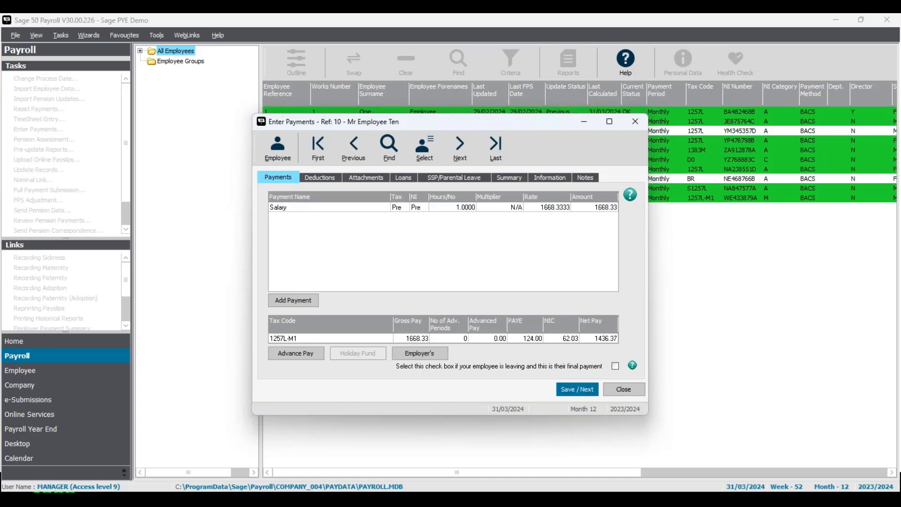
{"action": "left_click", "coordinate": [635, 121]}
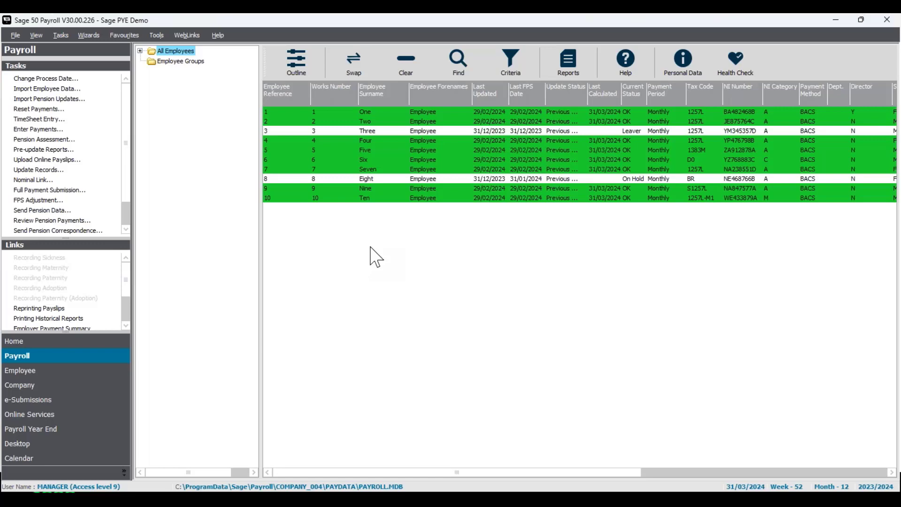
- Start Update Records for the selected employees and begin a manual backup, keeping the preselected file types and the Last Known Good option
{"action": "left_click", "coordinate": [52, 170]}
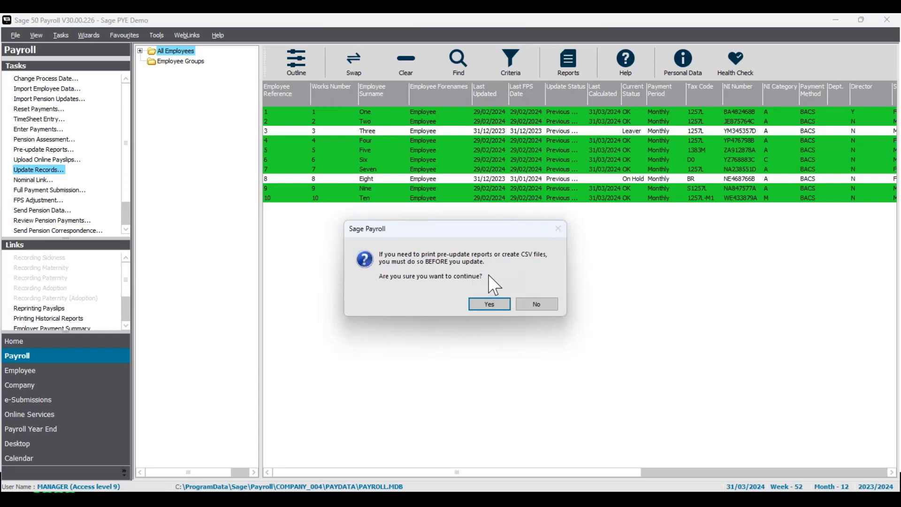
{"action": "left_click", "coordinate": [506, 312]}
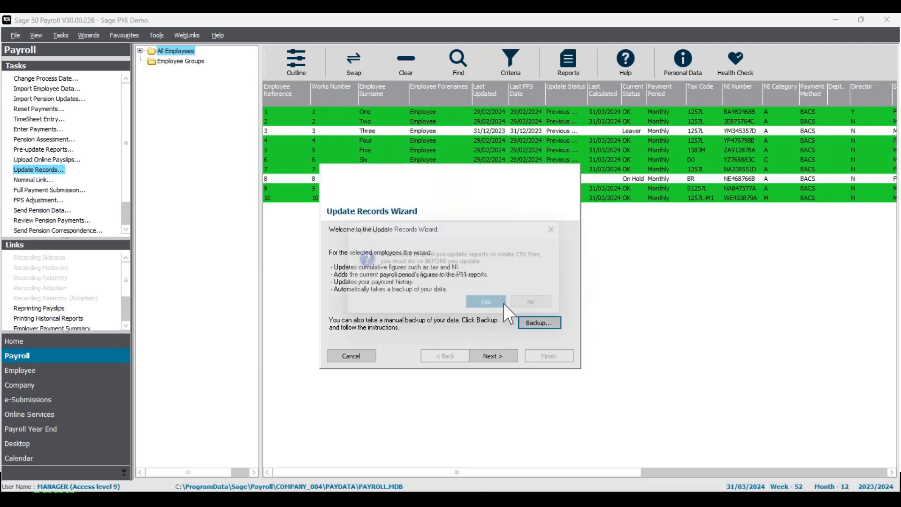
{"action": "left_click", "coordinate": [539, 324]}
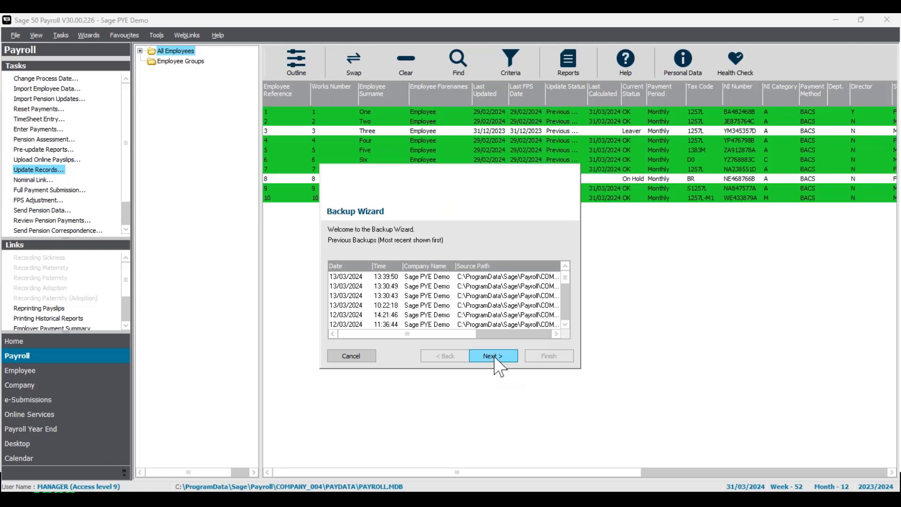
{"action": "left_click", "coordinate": [499, 366]}
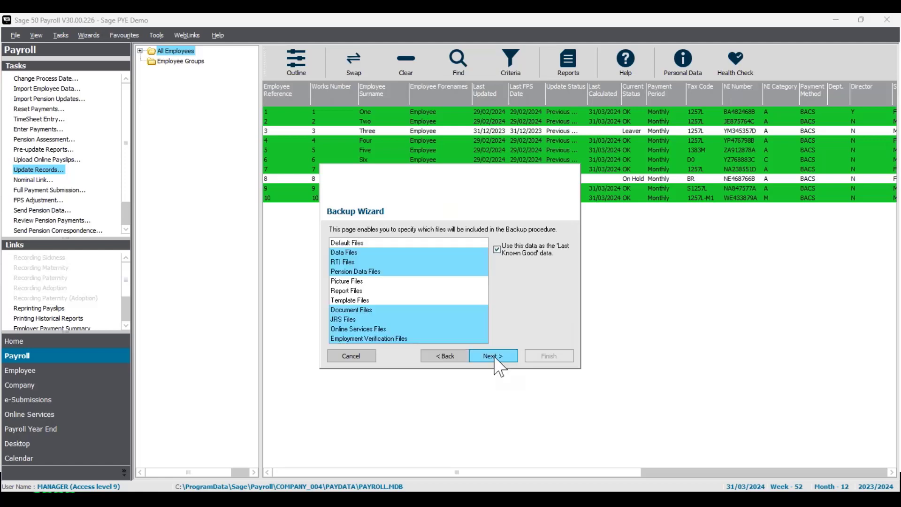
{"action": "left_click", "coordinate": [499, 357]}
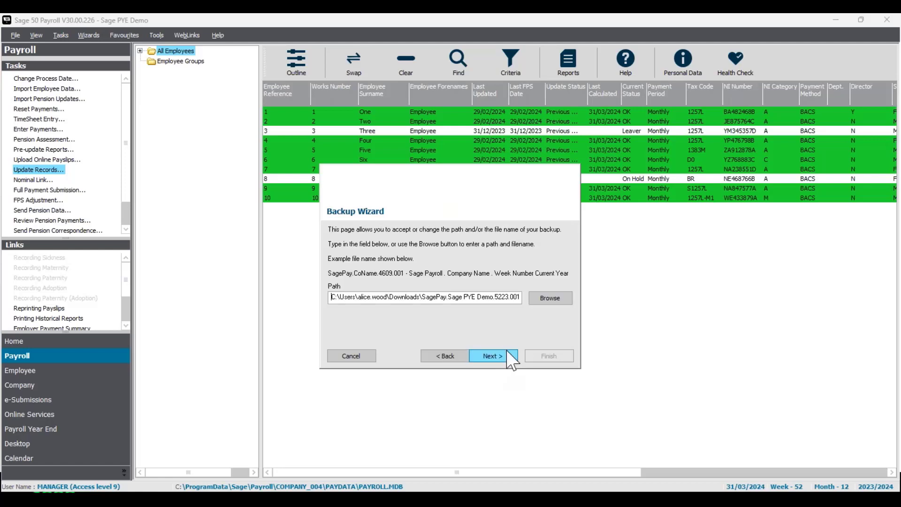
- Name the backup file preupdatemonth12 in the Downloads folder and run the backup
{"action": "left_click", "coordinate": [545, 298]}
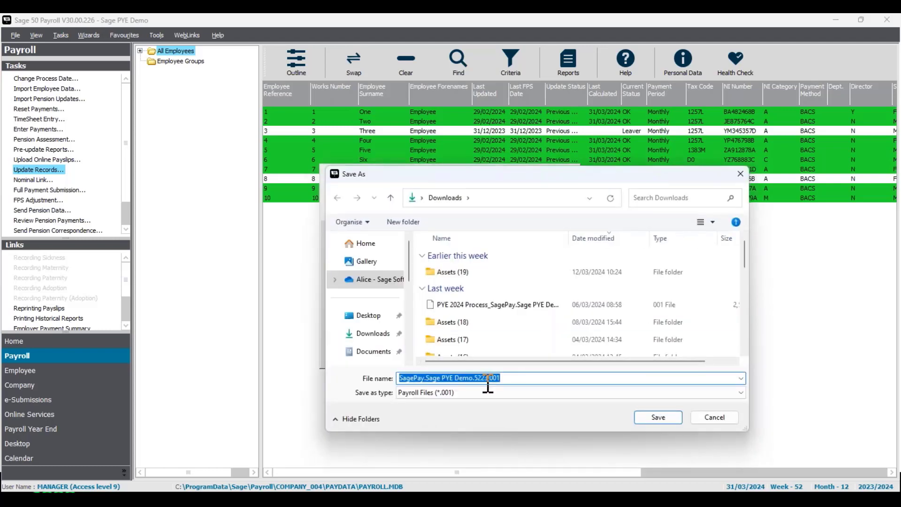
{"action": "type", "text": "preupdat"}
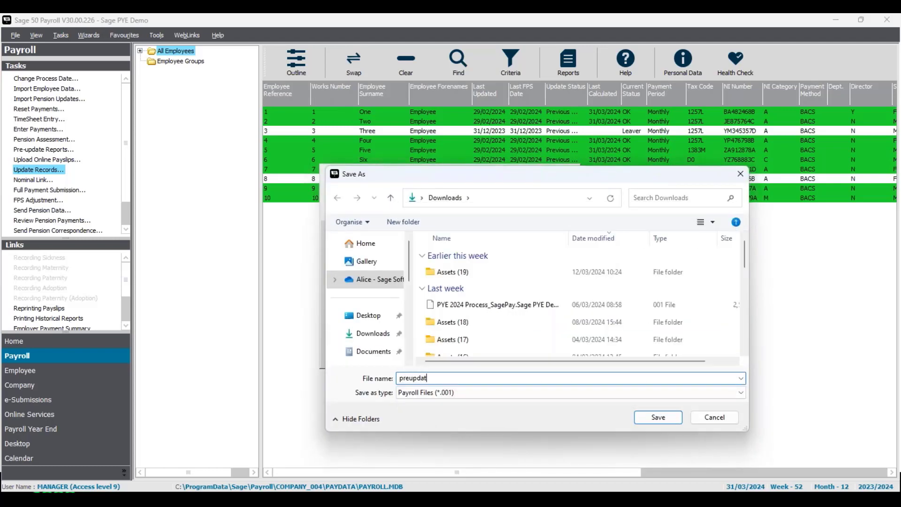
{"action": "type", "text": "emonth12"}
{"action": "left_click", "coordinate": [658, 418]}
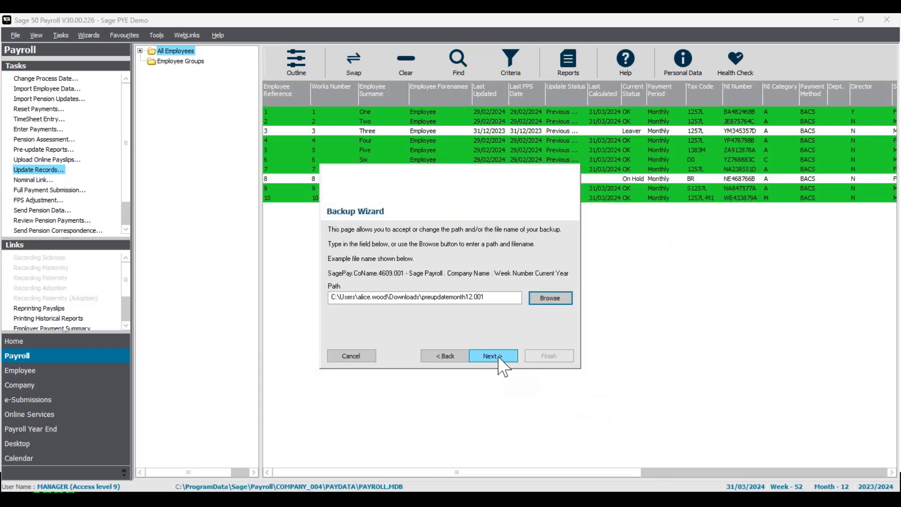
{"action": "left_click", "coordinate": [499, 359]}
{"action": "left_click", "coordinate": [547, 360]}
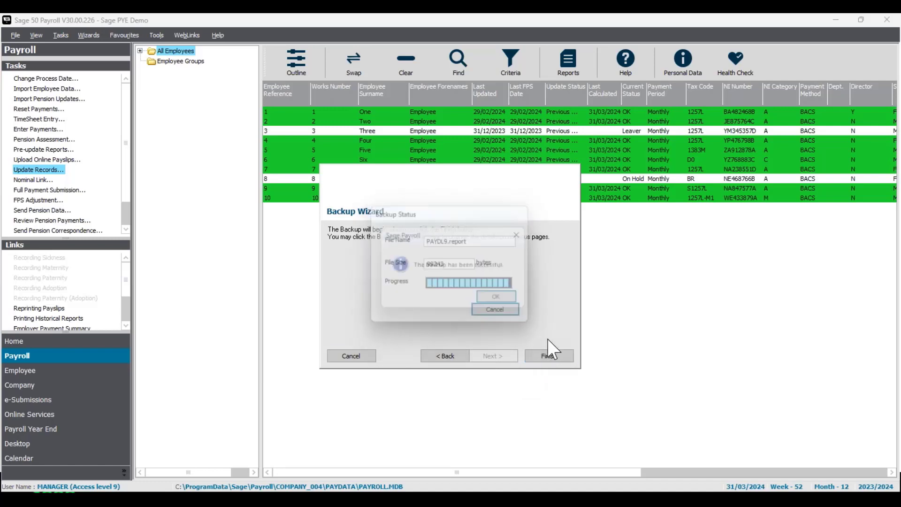
{"action": "left_click", "coordinate": [499, 300]}
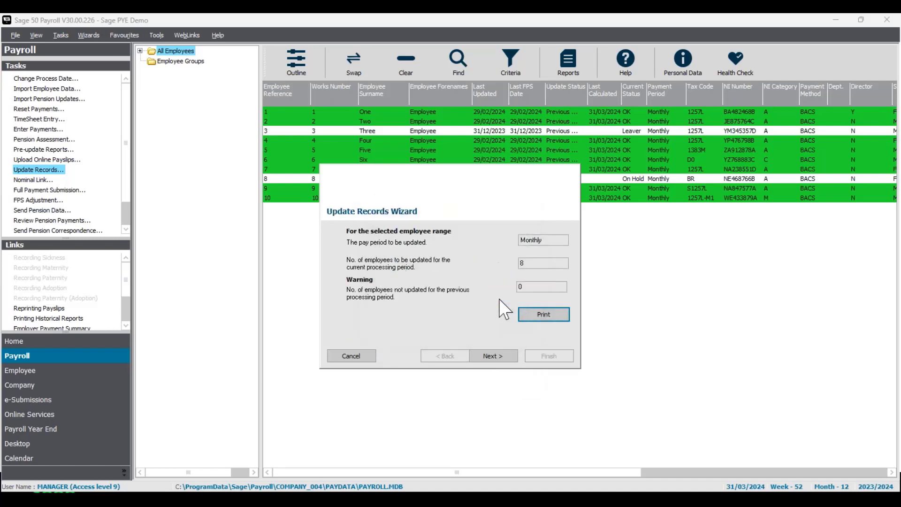
- Review the list of monthly employees in the Update Records Wizard and update all of their records
{"action": "left_click", "coordinate": [498, 356]}
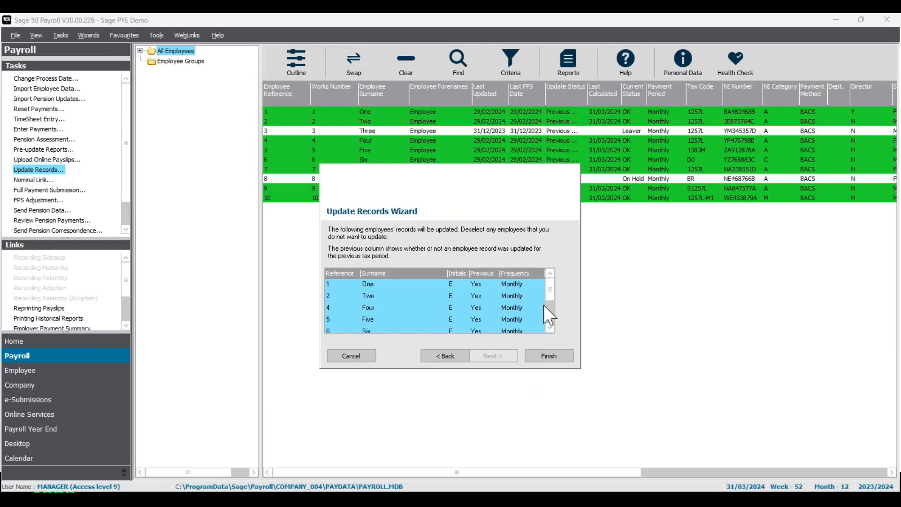
{"action": "left_click_drag", "start_coordinate": [550, 292], "coordinate": [553, 323]}
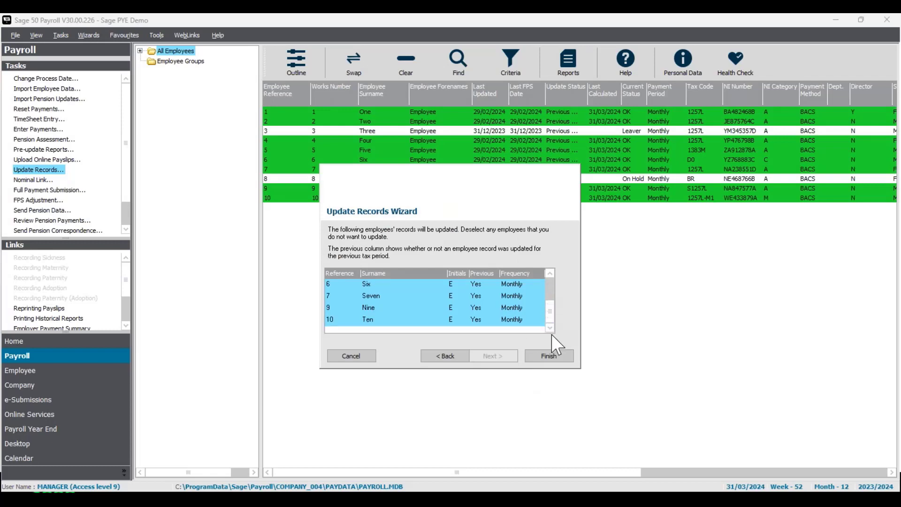
{"action": "left_click", "coordinate": [560, 359]}
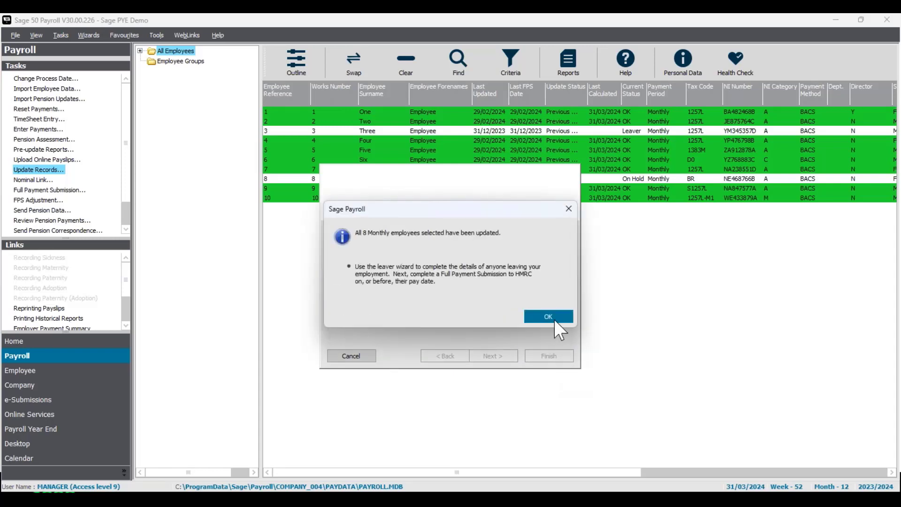
{"action": "left_click", "coordinate": [556, 321]}
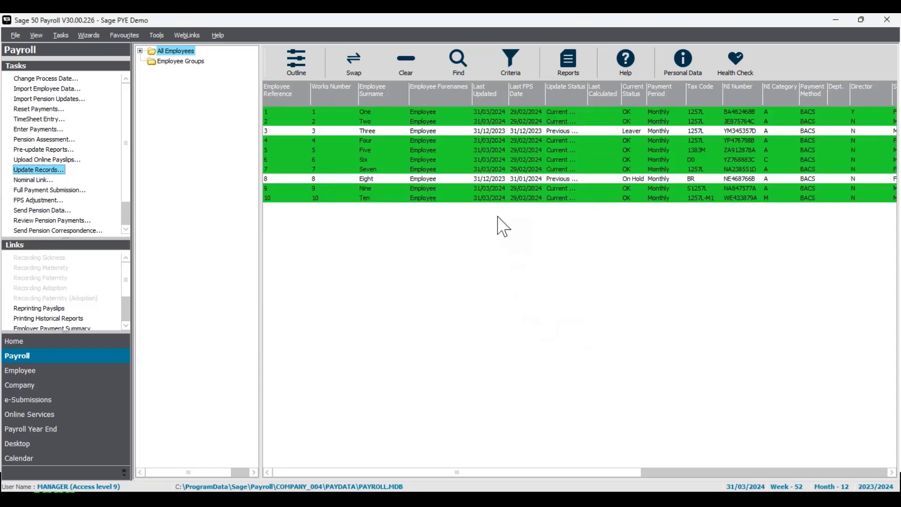
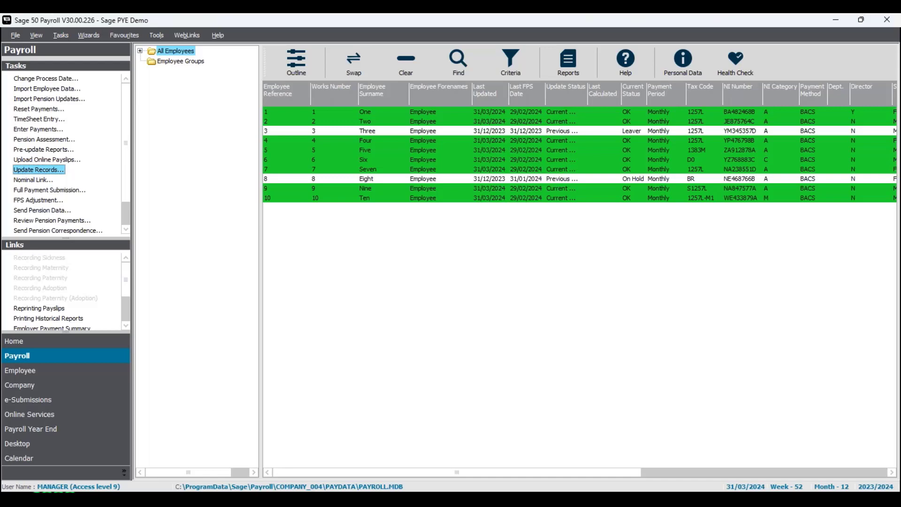
- Clear the selection of updated employees and check employee 3's last FPS date and current status in the list
{"action": "left_click", "coordinate": [407, 68]}
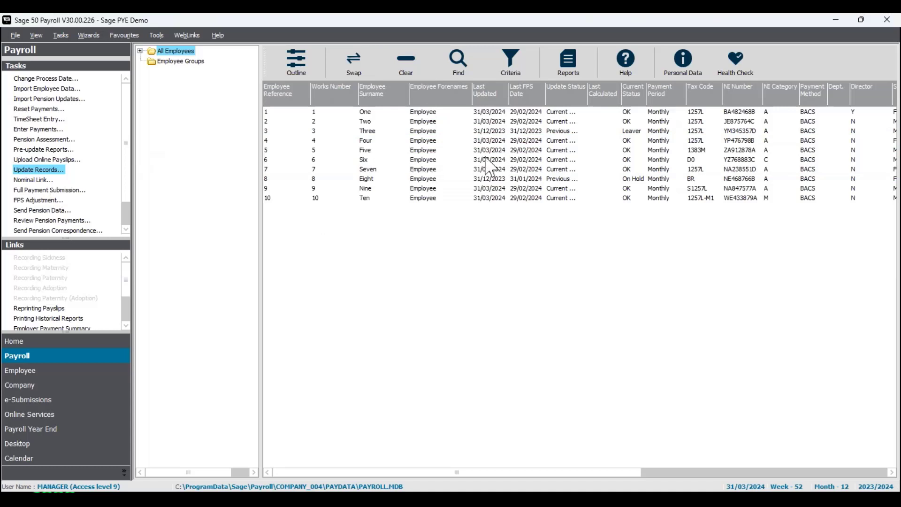
{"action": "left_click", "coordinate": [519, 132]}
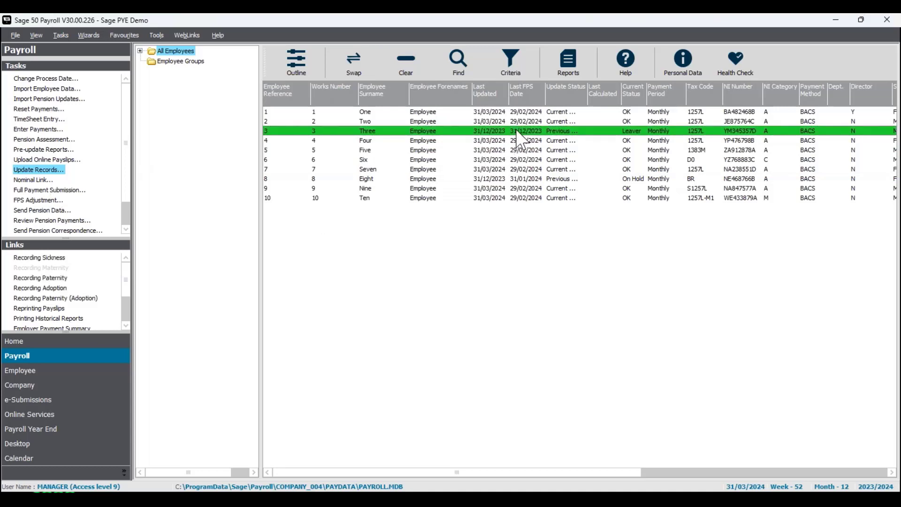
{"action": "left_click", "coordinate": [638, 132]}
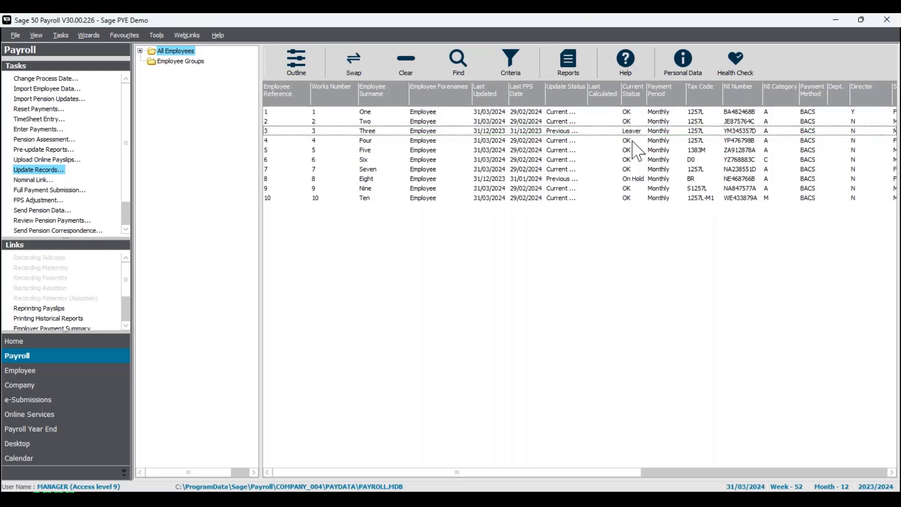
- Try the Leaver Wizard for employee 4, choosing P45 - Plain paper (for eSubmissions) as stationery, and exit without finishing
{"action": "left_click", "coordinate": [633, 140]}
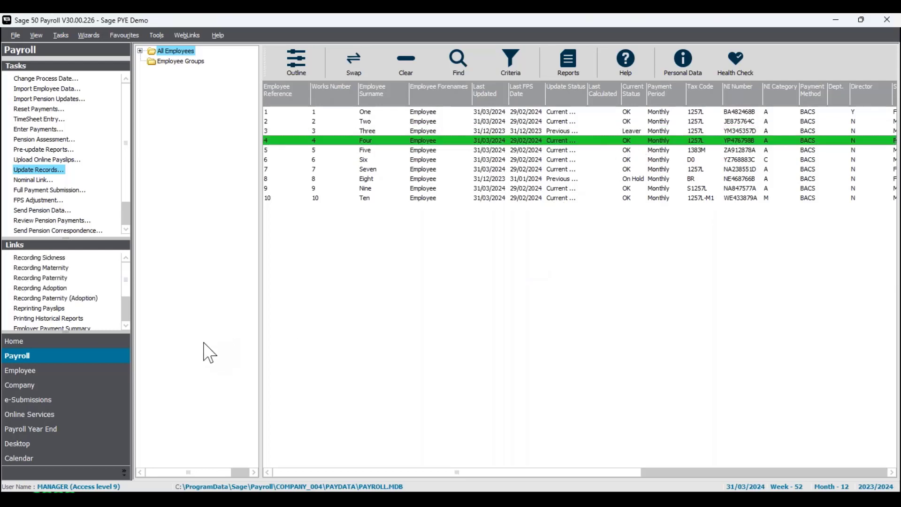
{"action": "left_click", "coordinate": [75, 376]}
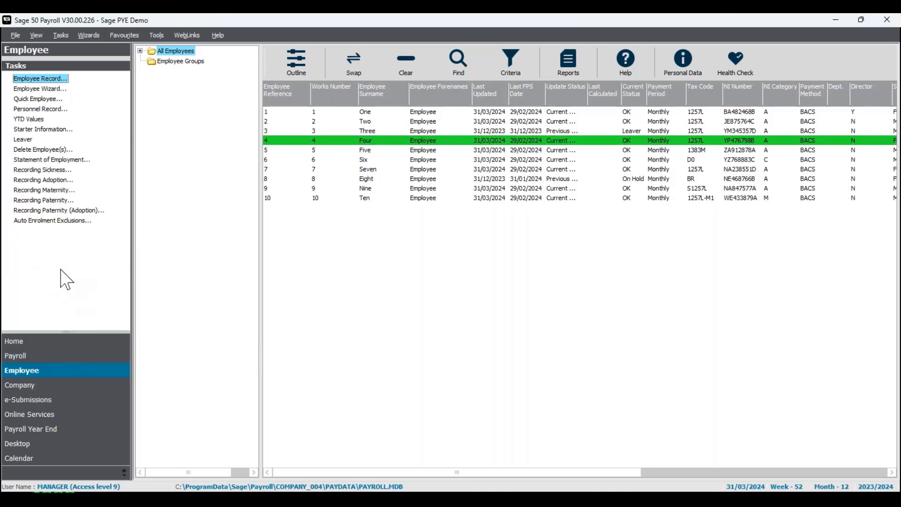
{"action": "left_click", "coordinate": [29, 140]}
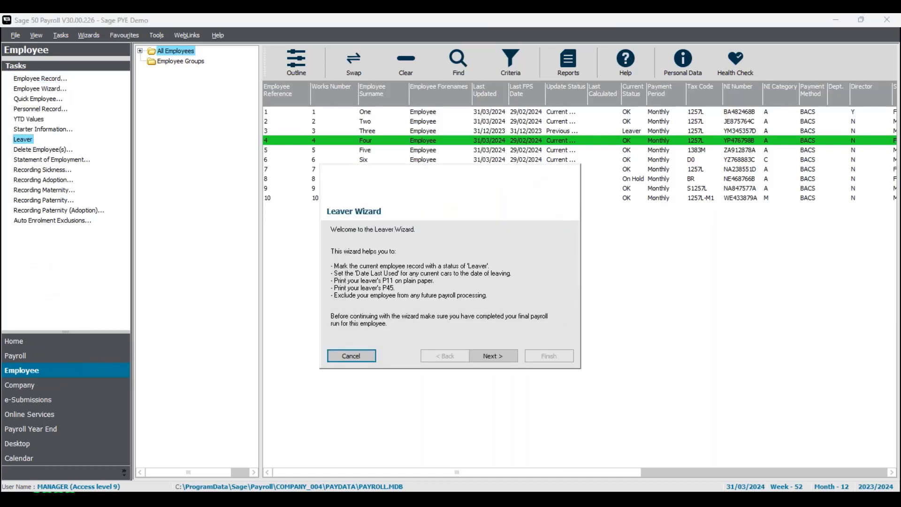
{"action": "left_click", "coordinate": [496, 360]}
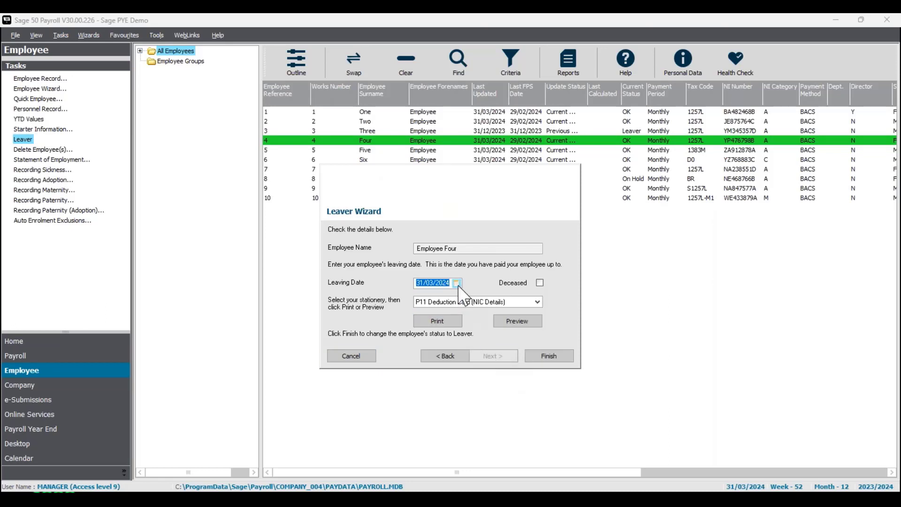
{"action": "left_click", "coordinate": [537, 301]}
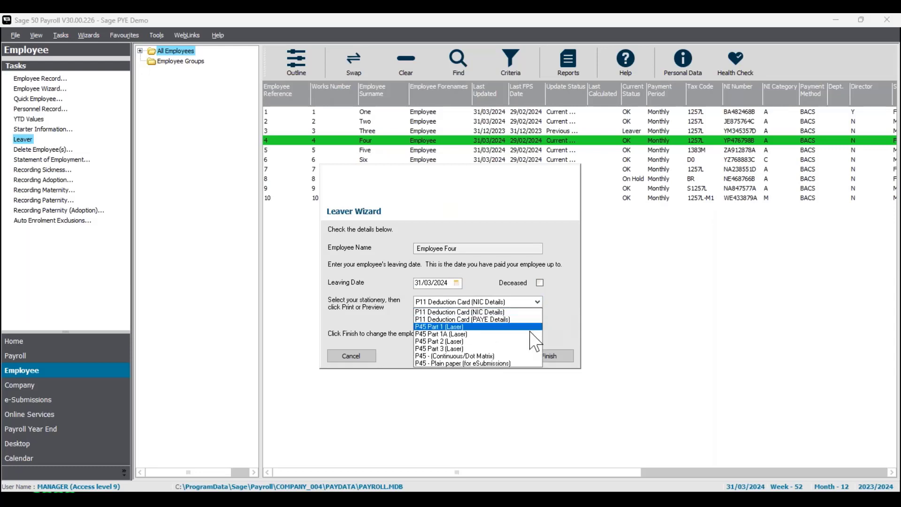
{"action": "left_click", "coordinate": [531, 364]}
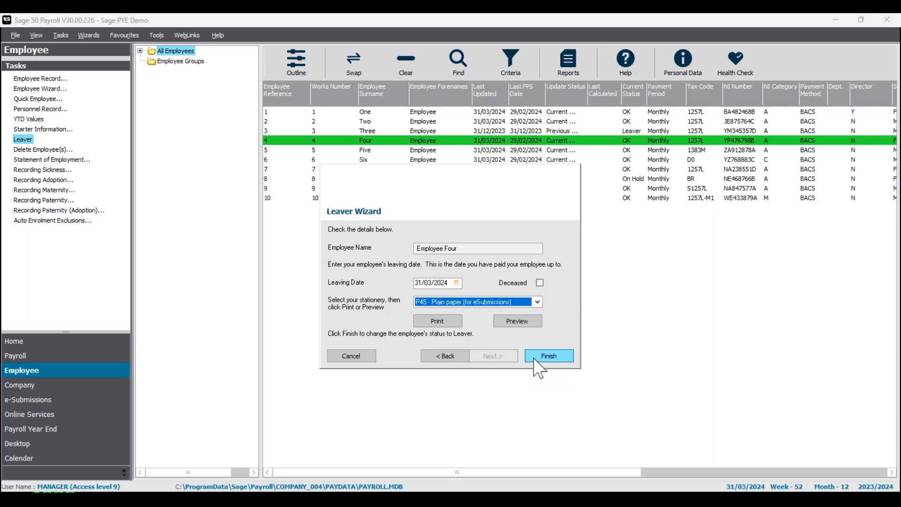
{"action": "left_click", "coordinate": [359, 359]}
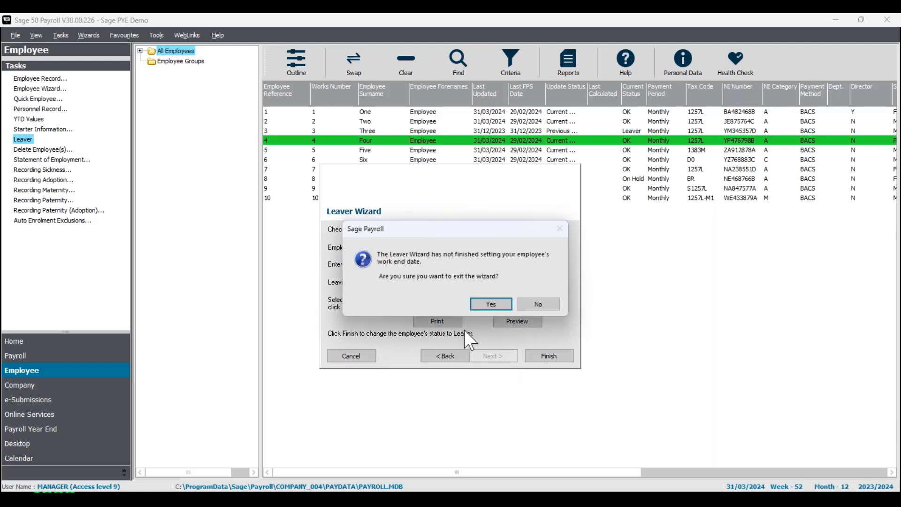
{"action": "left_click", "coordinate": [490, 310]}
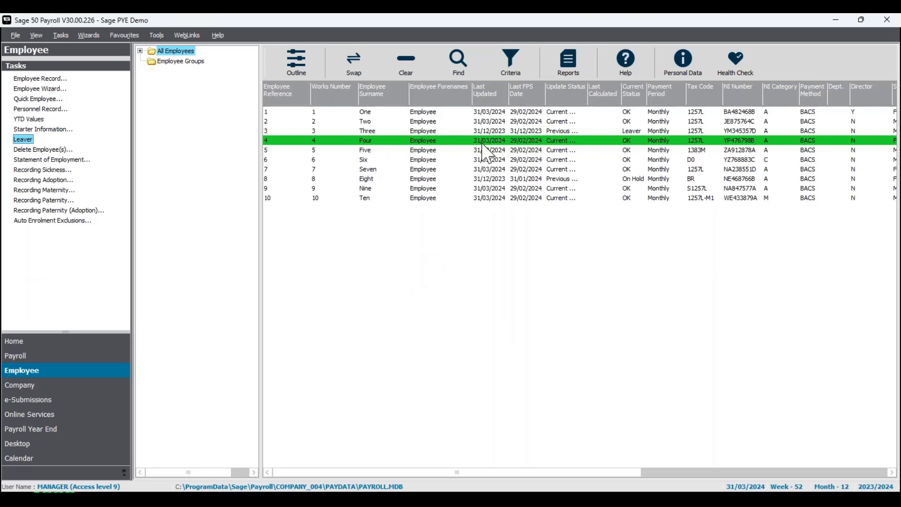
- Check employee 8's update dates and current status in the employee list, leaving no employee selected
{"action": "left_click", "coordinate": [483, 180]}
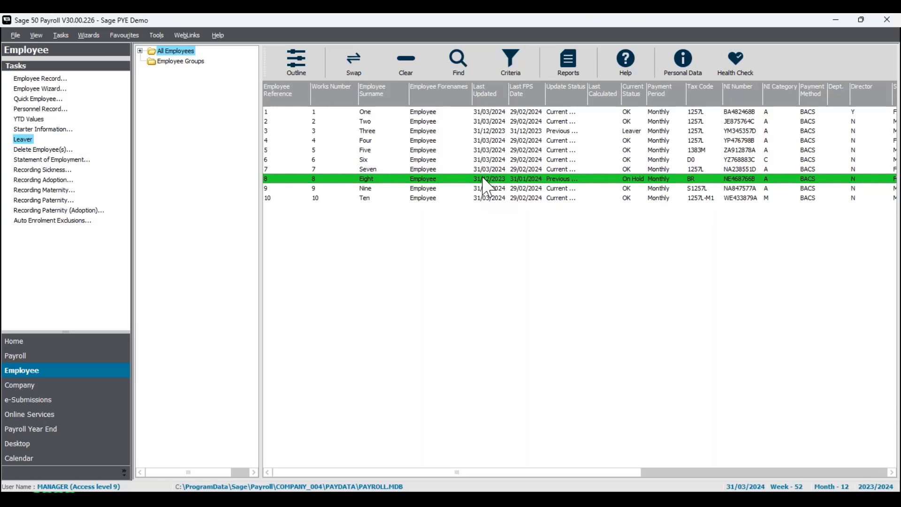
{"action": "left_click", "coordinate": [483, 178], "text": "ctrl"}
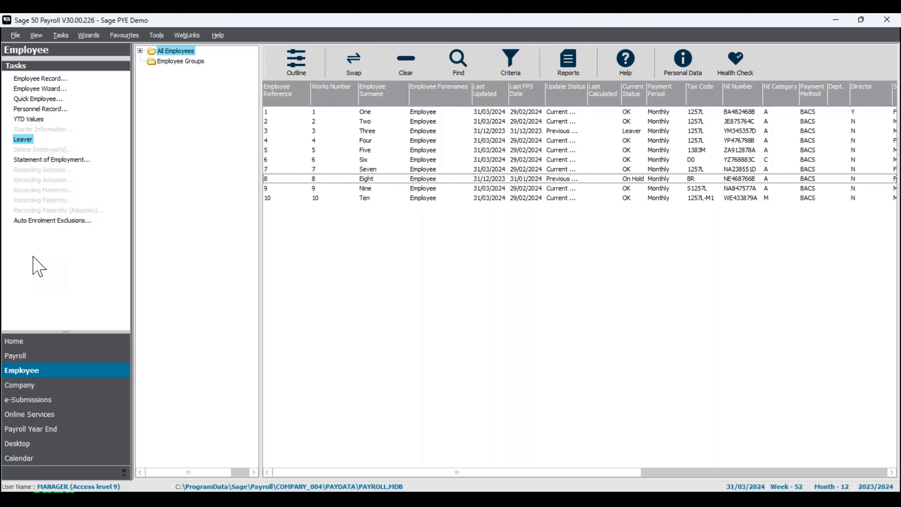
- Start a Full Payment Submission for all employees, acknowledging that HMRC will not receive it and accepting the important notice
{"action": "left_click", "coordinate": [73, 360]}
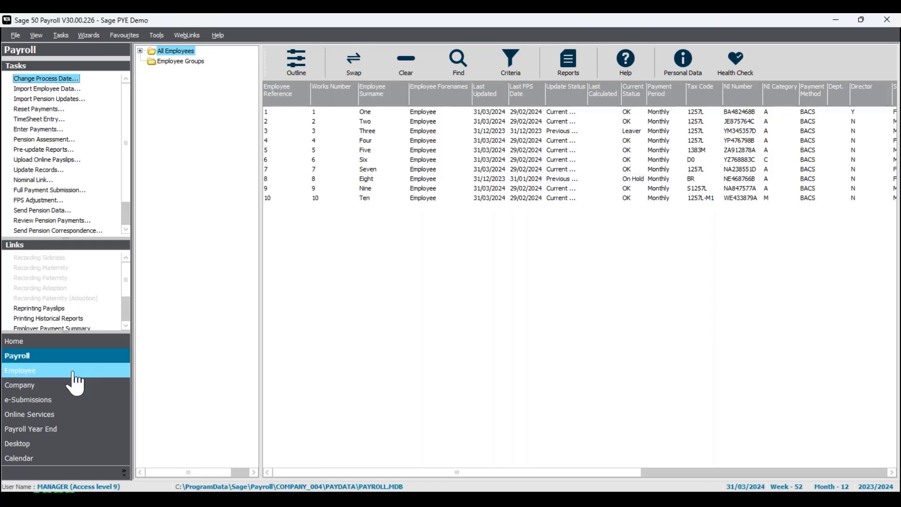
{"action": "left_click", "coordinate": [361, 60]}
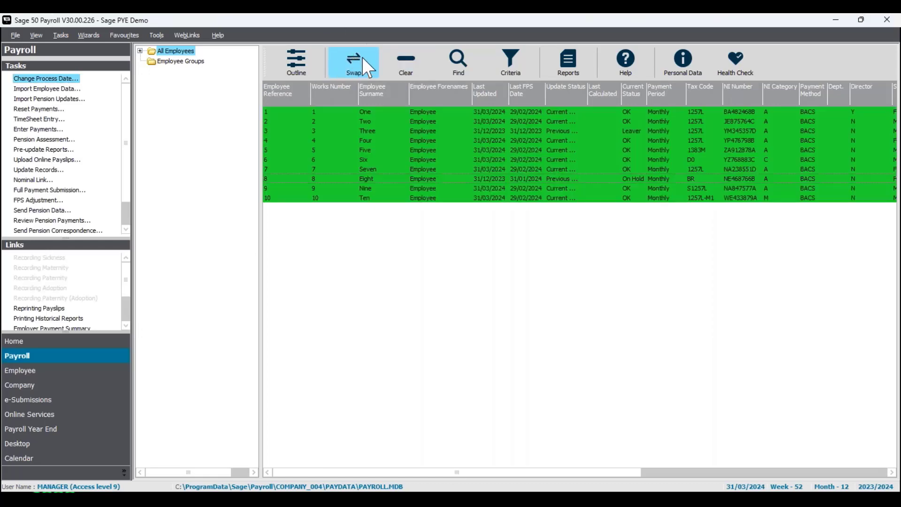
{"action": "left_click", "coordinate": [69, 192]}
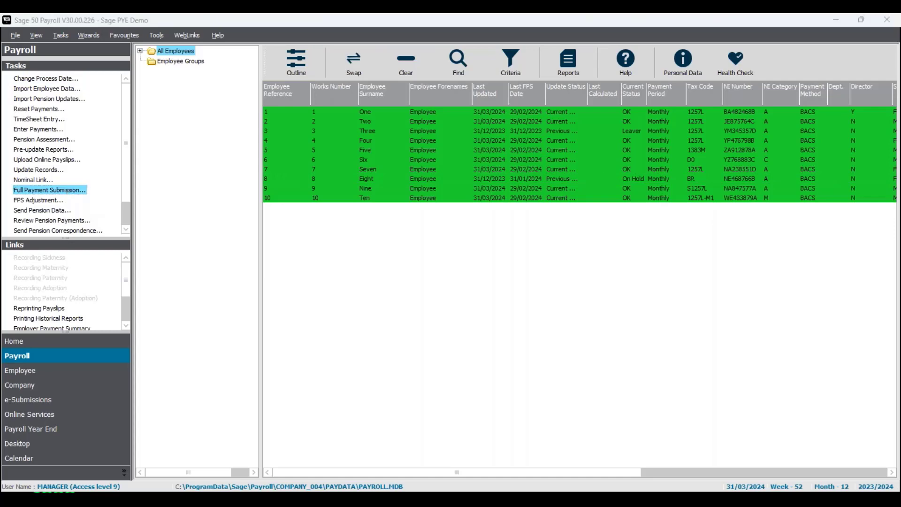
{"action": "left_click", "coordinate": [328, 266]}
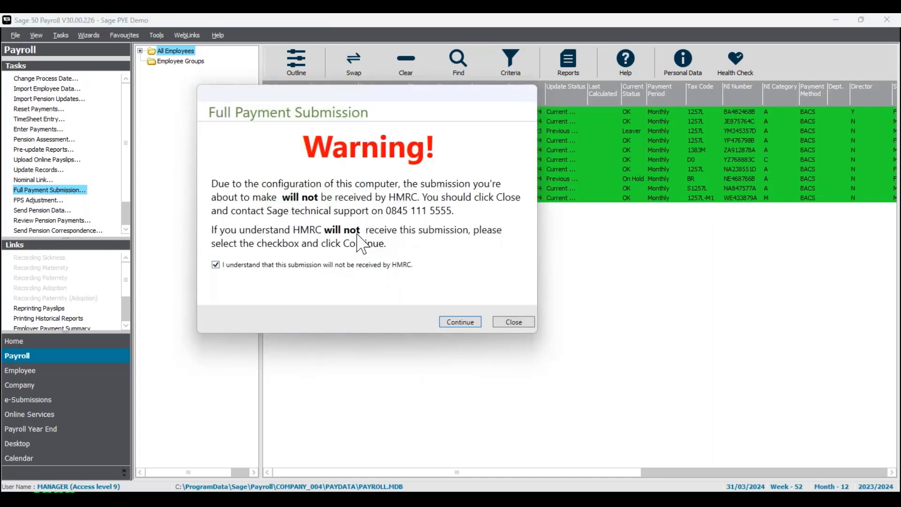
{"action": "left_click", "coordinate": [473, 322]}
{"action": "left_click_drag", "start_coordinate": [541, 78], "coordinate": [465, 116]}
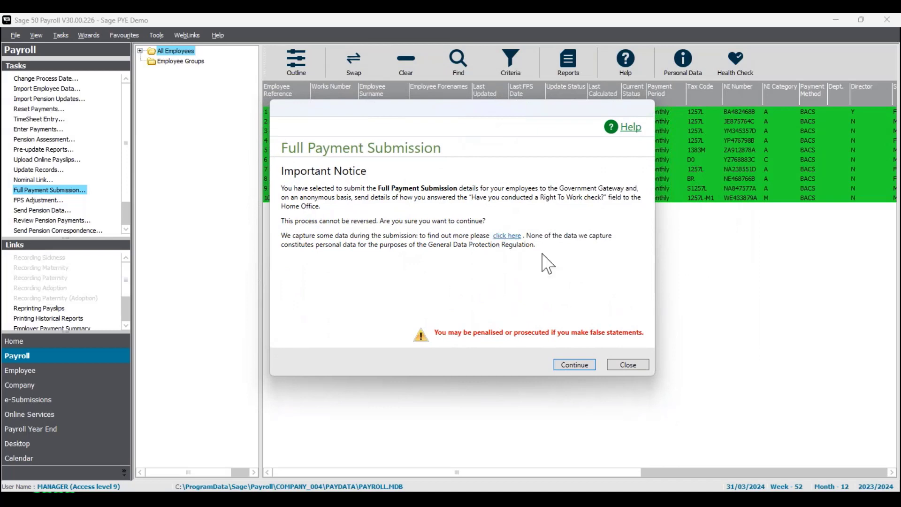
{"action": "left_click", "coordinate": [576, 365]}
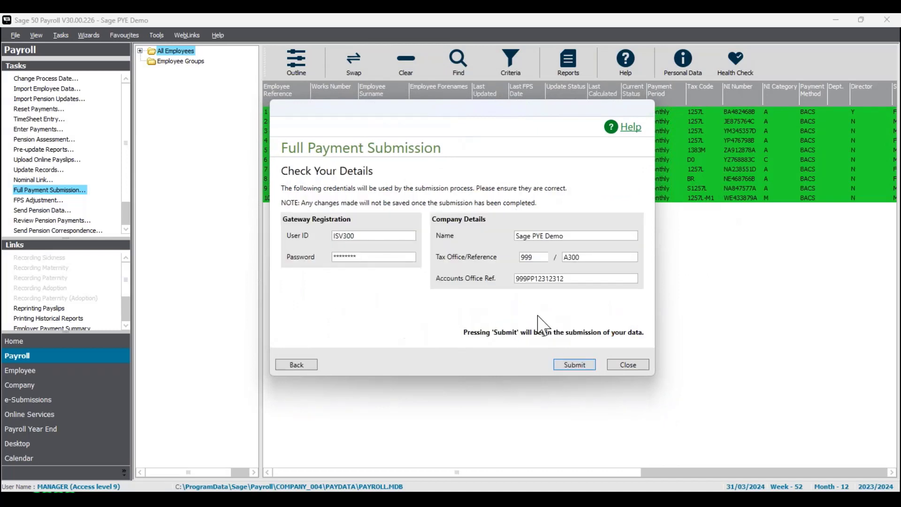
- Proceed with the stored gateway credentials, check the Final Submission for Year entry, then submit the Full Payment Submission and close it
{"action": "left_click", "coordinate": [582, 365]}
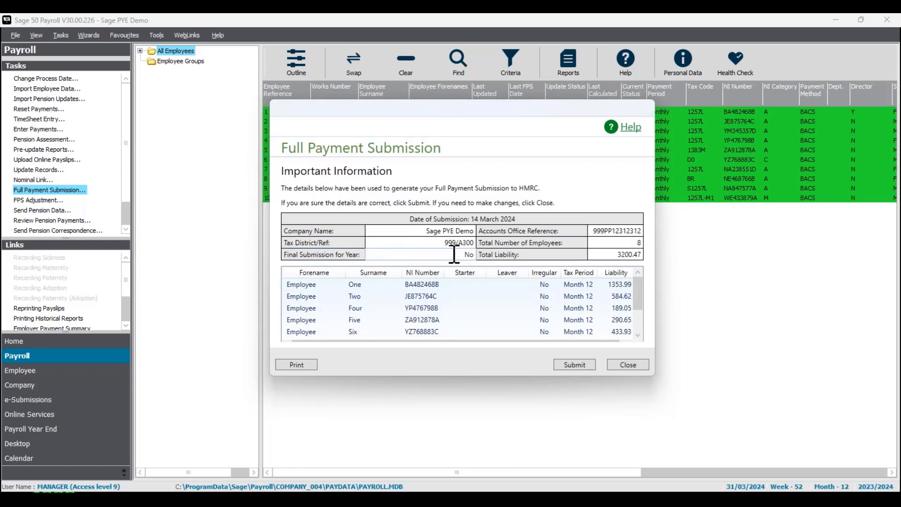
{"action": "left_click_drag", "start_coordinate": [462, 257], "coordinate": [479, 261]}
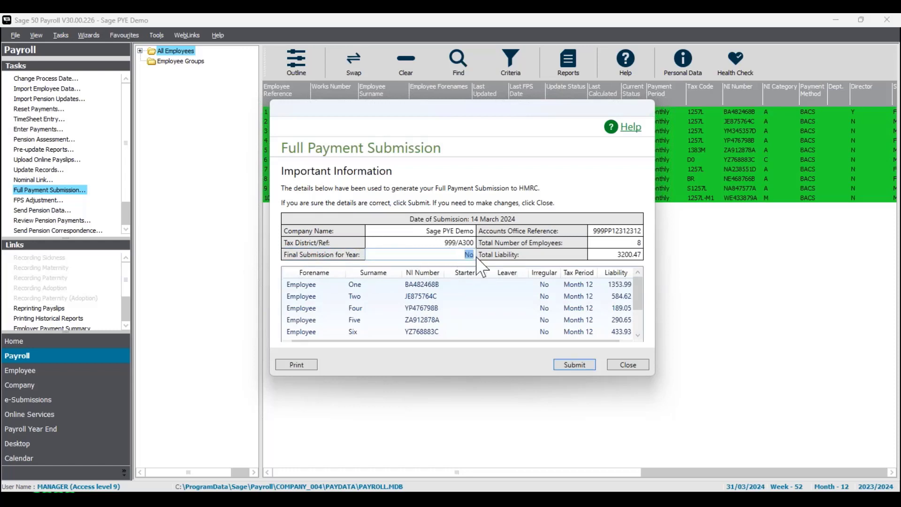
{"action": "left_click", "coordinate": [454, 257]}
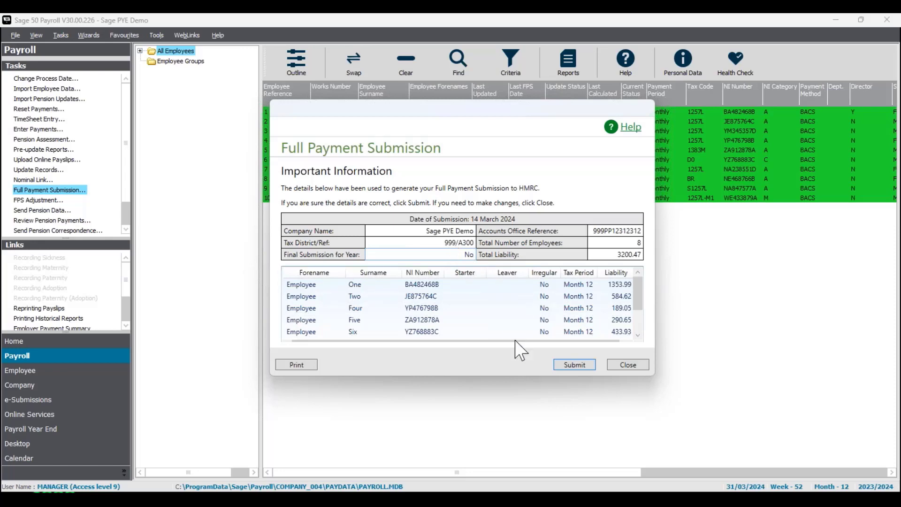
{"action": "left_click", "coordinate": [579, 365]}
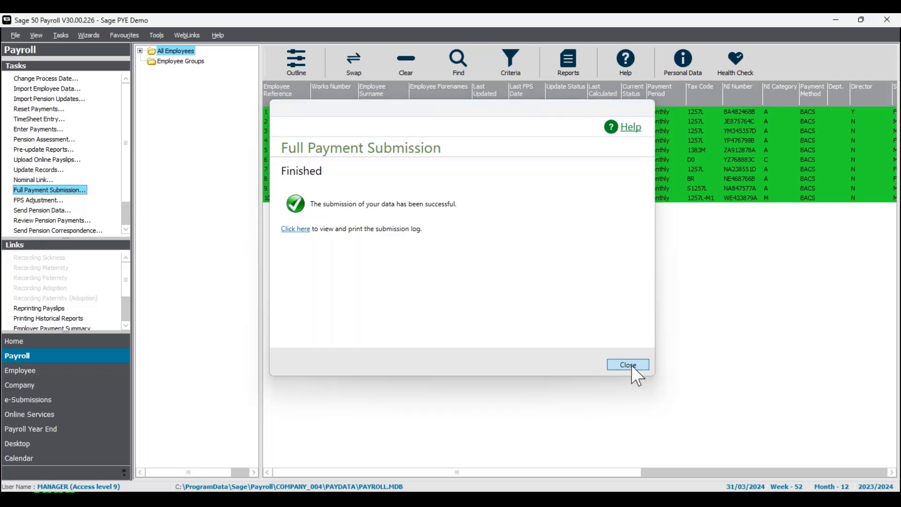
{"action": "left_click", "coordinate": [632, 366]}
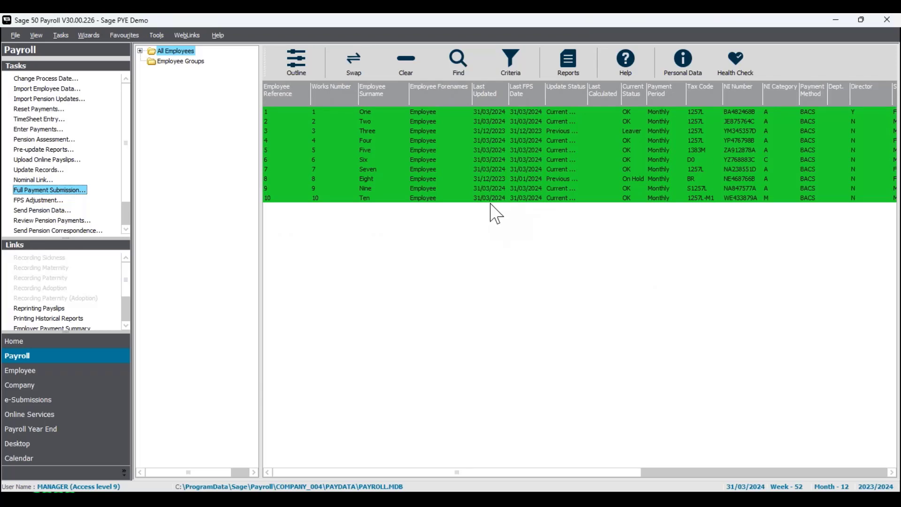
- Start an Employer Payment Summary as an adjustment to the HMRC payment and accept tax month 12
{"action": "left_click", "coordinate": [73, 402]}
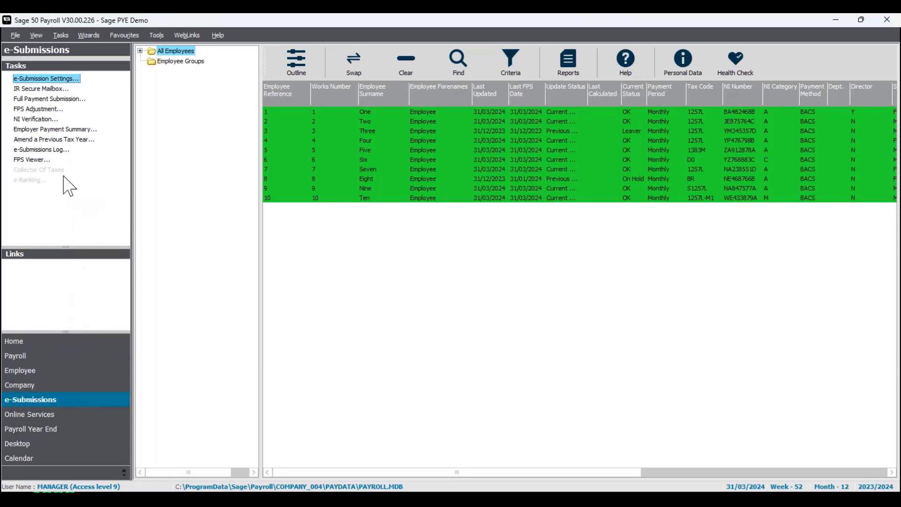
{"action": "left_click", "coordinate": [62, 130]}
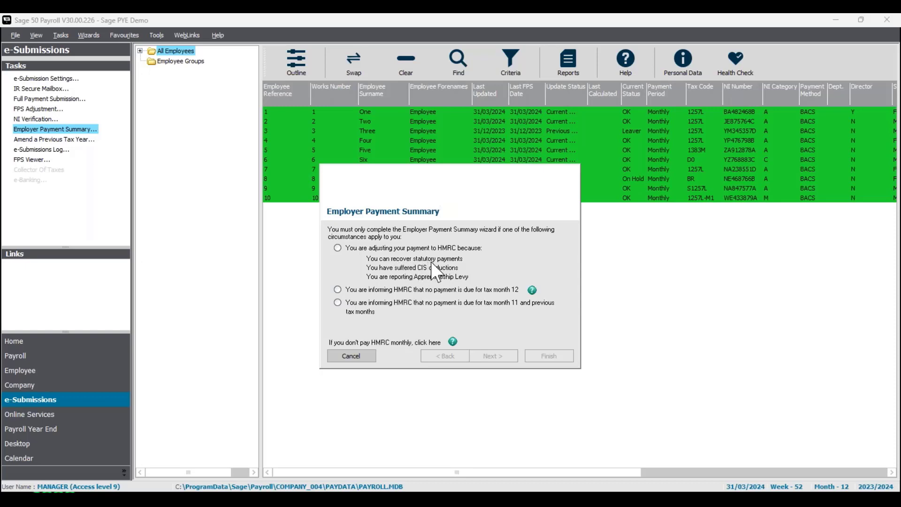
{"action": "left_click", "coordinate": [338, 247]}
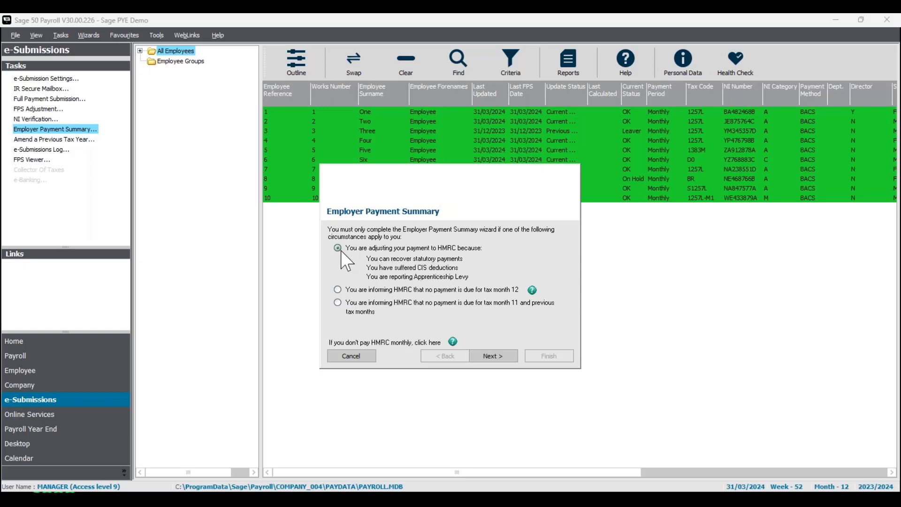
{"action": "left_click", "coordinate": [496, 359]}
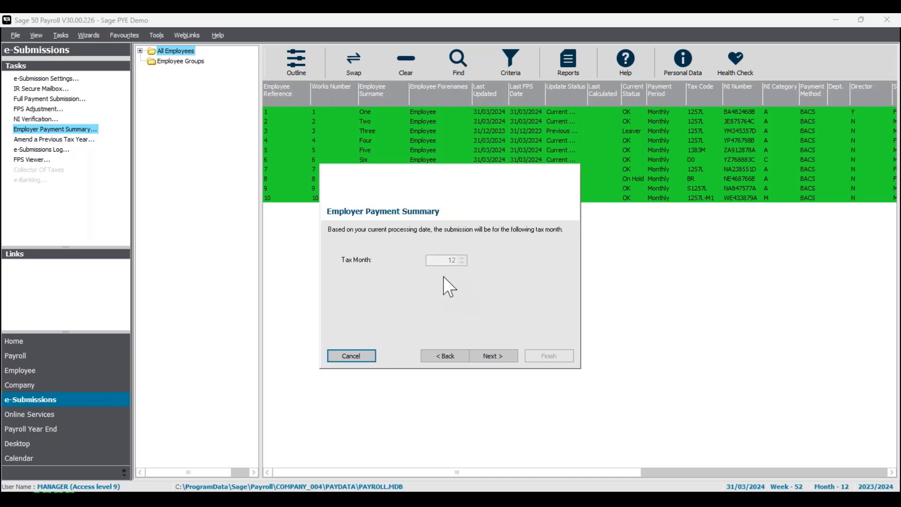
{"action": "left_click", "coordinate": [498, 358]}
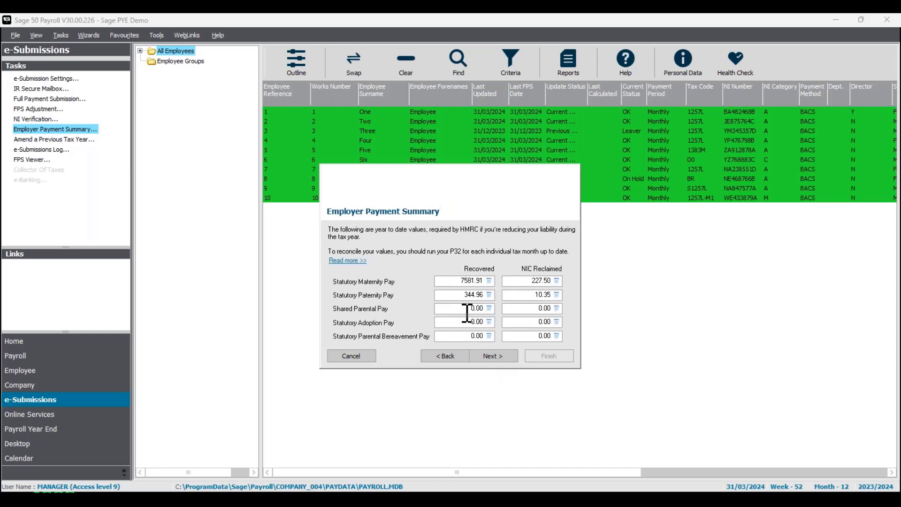
- Review the recovered statutory maternity and paternity pay, keep the CIS and apprenticeship levy values, and finish the Employer Payment Summary wizard
{"action": "left_click", "coordinate": [460, 295]}
{"action": "left_click", "coordinate": [447, 282]}
{"action": "left_click", "coordinate": [505, 358]}
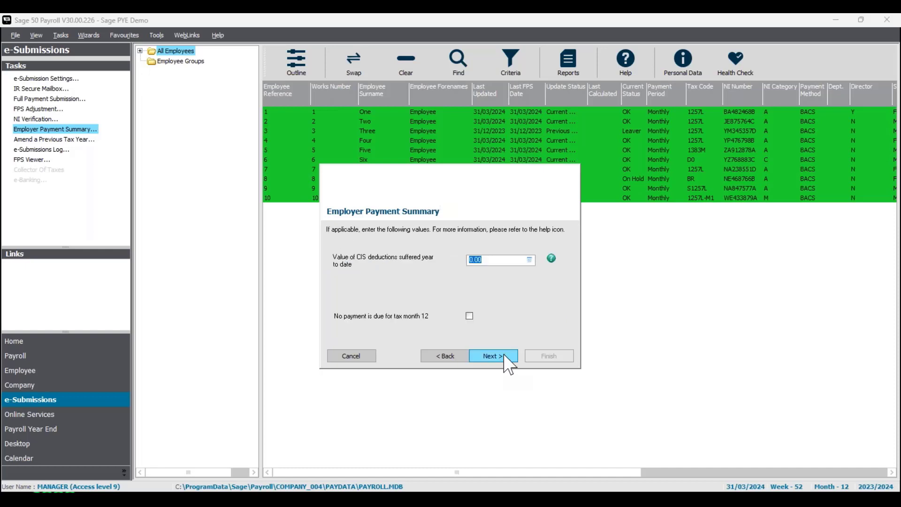
{"action": "left_click", "coordinate": [505, 357]}
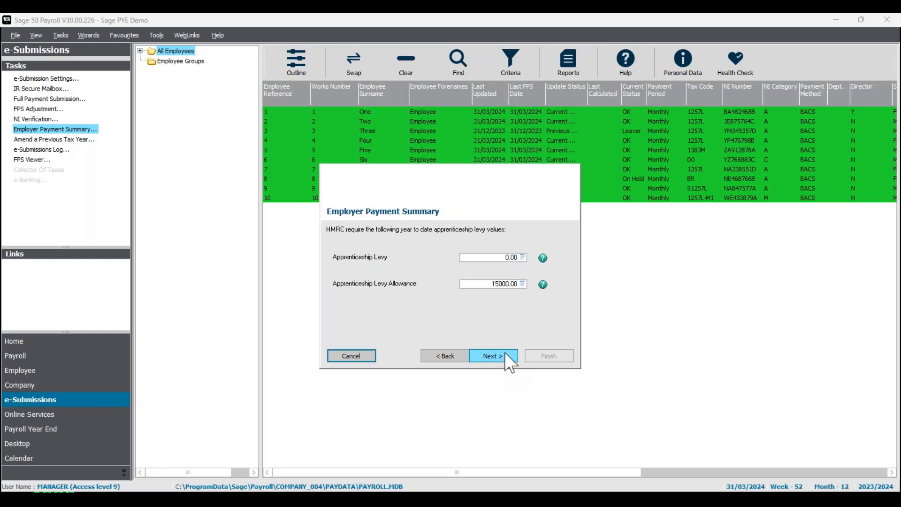
{"action": "left_click", "coordinate": [506, 356]}
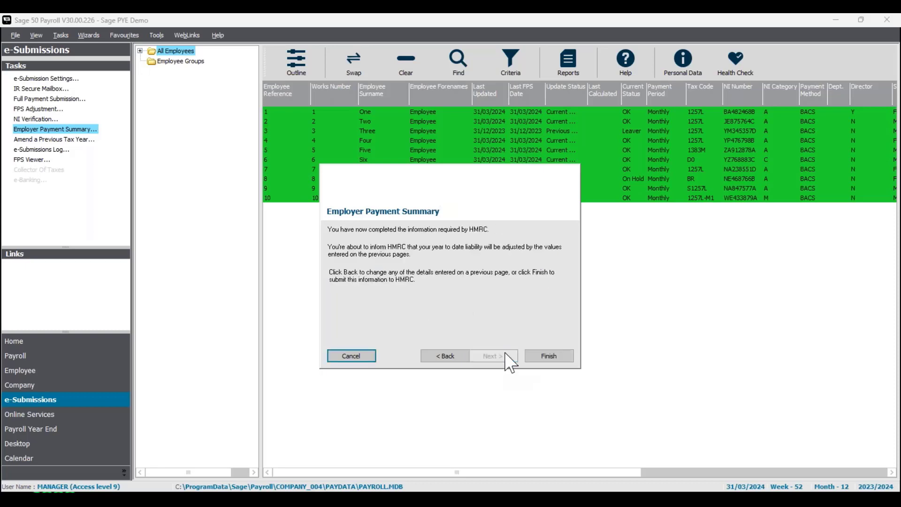
{"action": "left_click", "coordinate": [550, 356]}
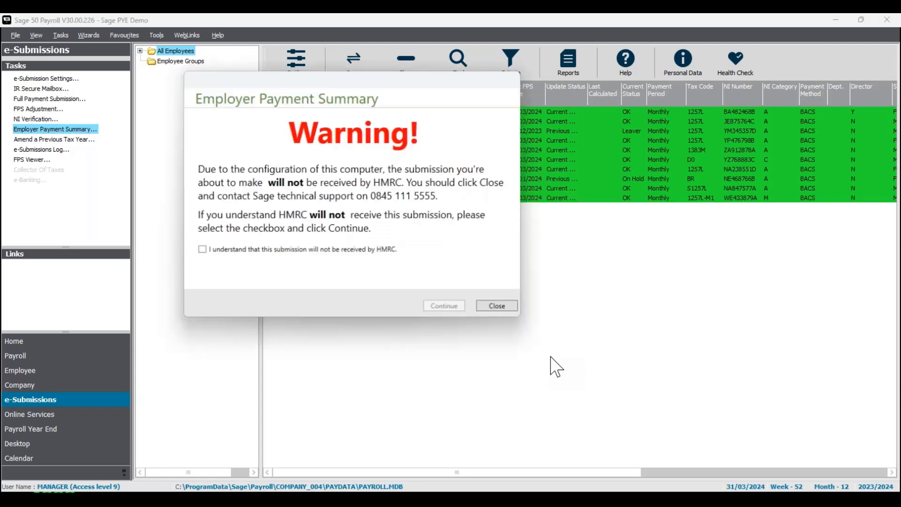
- Acknowledge that HMRC will not receive the Employer Payment Summary, accept the notice and stored details, and submit it
{"action": "left_click", "coordinate": [202, 249]}
{"action": "left_click", "coordinate": [445, 307]}
{"action": "left_click_drag", "start_coordinate": [543, 81], "coordinate": [446, 121]}
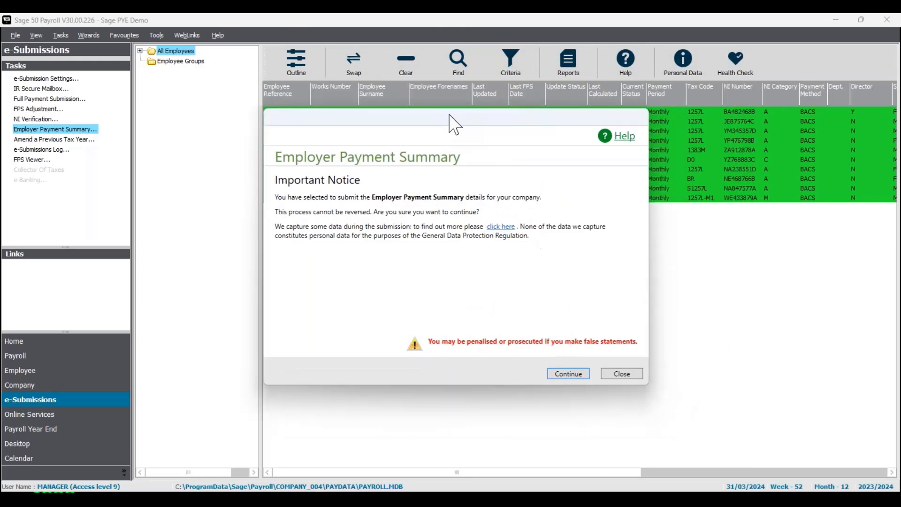
{"action": "left_click", "coordinate": [565, 370]}
{"action": "left_click", "coordinate": [566, 371]}
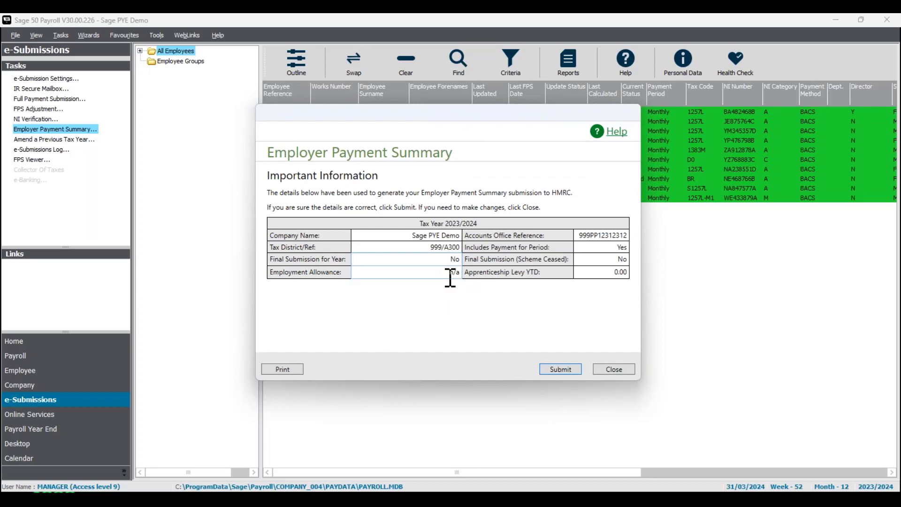
{"action": "left_click", "coordinate": [559, 369]}
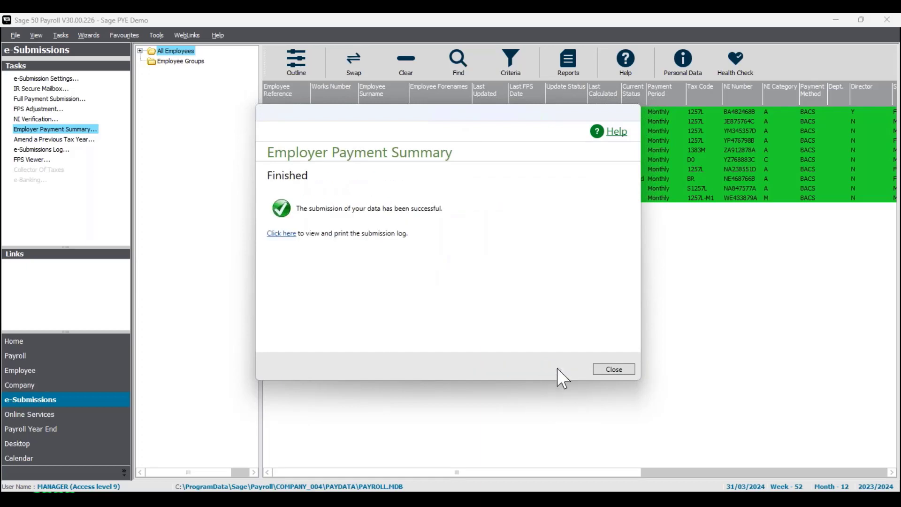
- Close the finished Employer Payment Summary and clear the selection of all employees in the list
{"action": "left_click", "coordinate": [616, 370]}
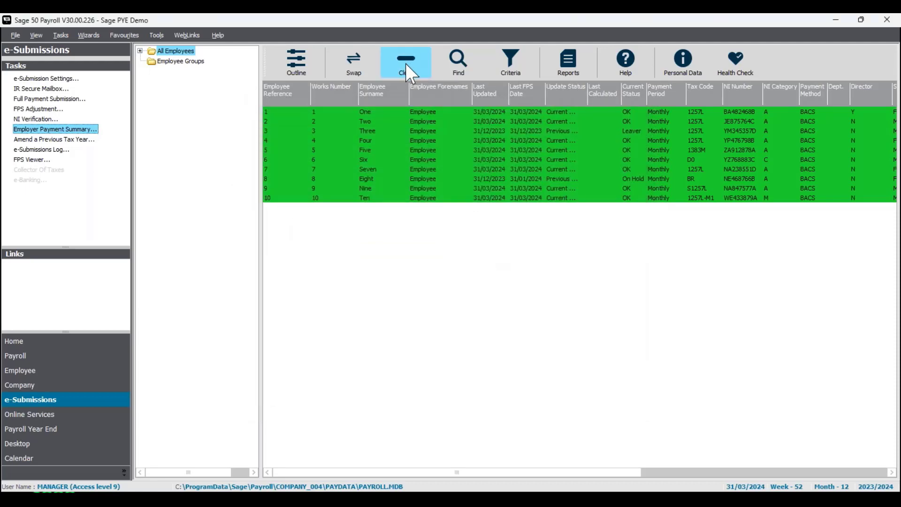
{"action": "left_click", "coordinate": [407, 65]}
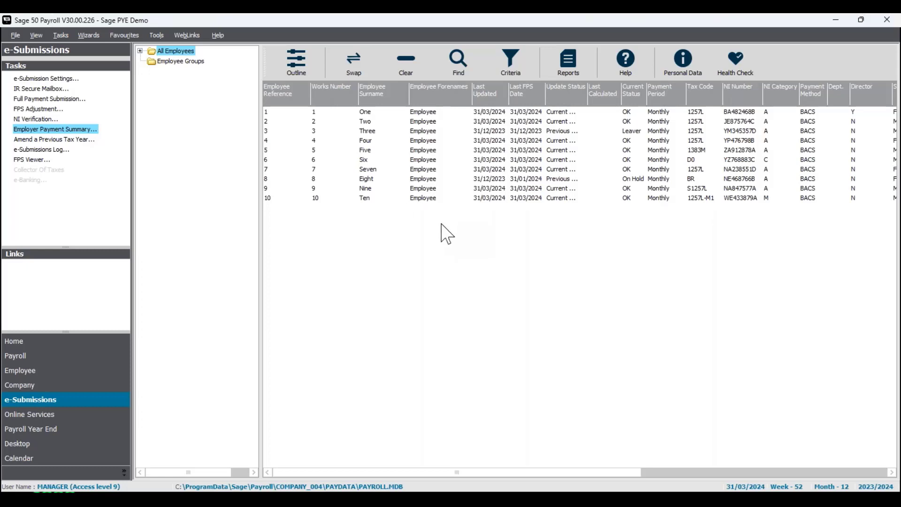
- Start a company data backup, keeping the preselected file types and the 'Last Known Good' data option
{"action": "left_click", "coordinate": [15, 36]}
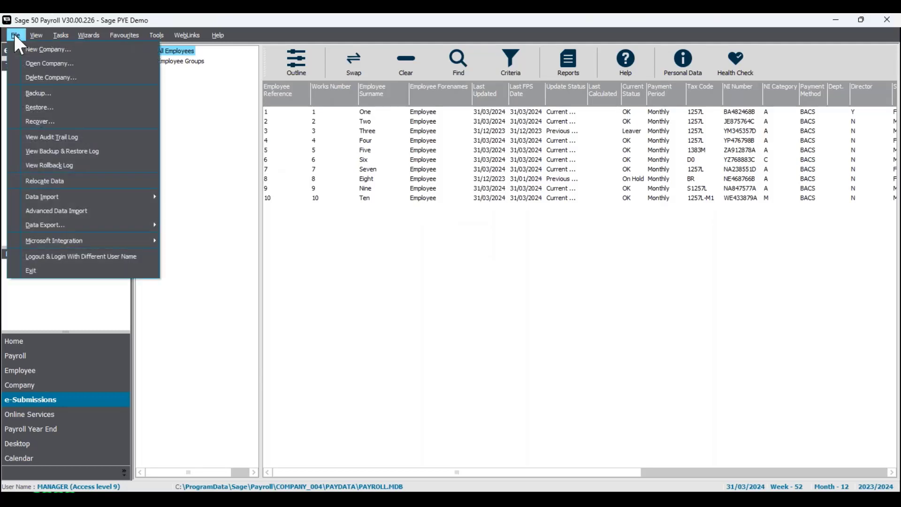
{"action": "left_click", "coordinate": [39, 94]}
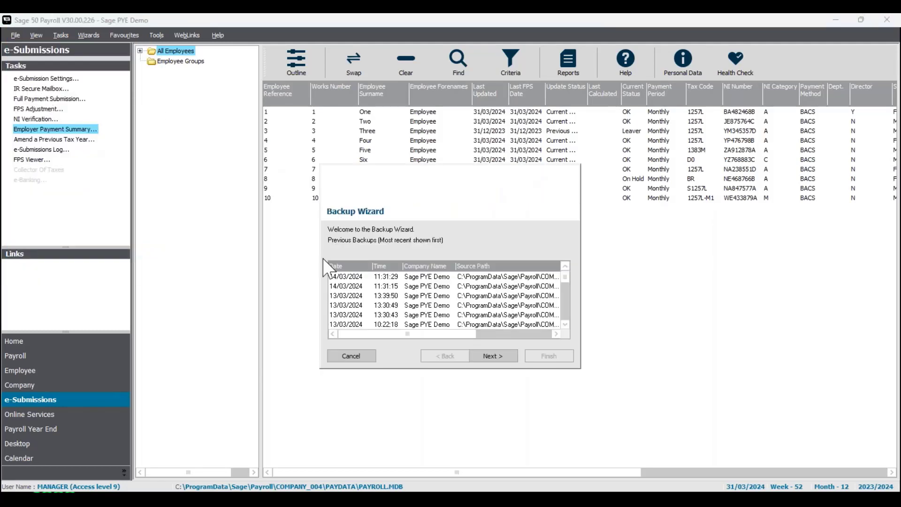
{"action": "left_click", "coordinate": [504, 359]}
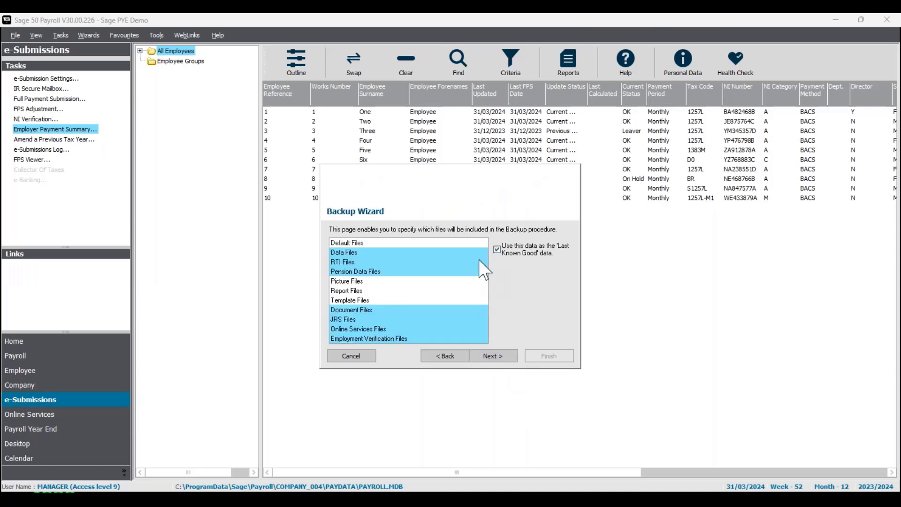
{"action": "left_click", "coordinate": [512, 358]}
- Name the backup file month12complete in the Downloads folder, then run the backup and acknowledge its completion
{"action": "left_click", "coordinate": [550, 297]}
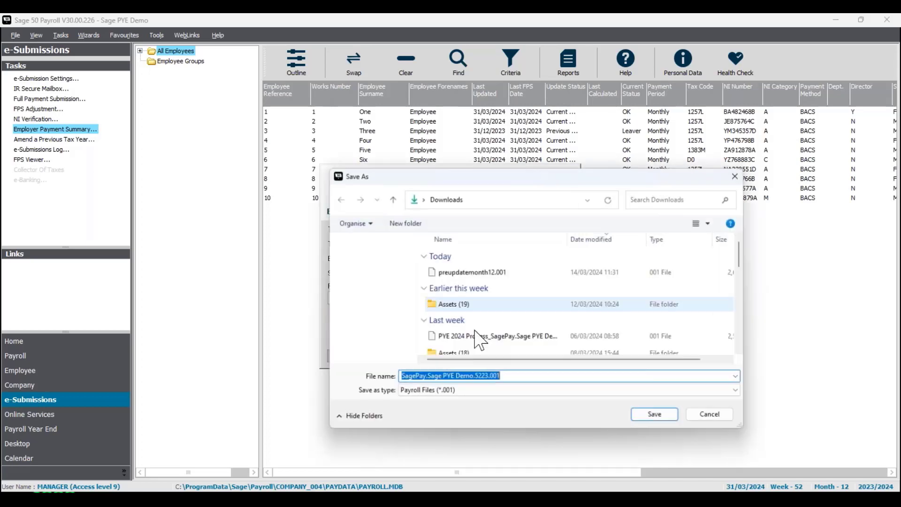
{"action": "type", "text": "month12"}
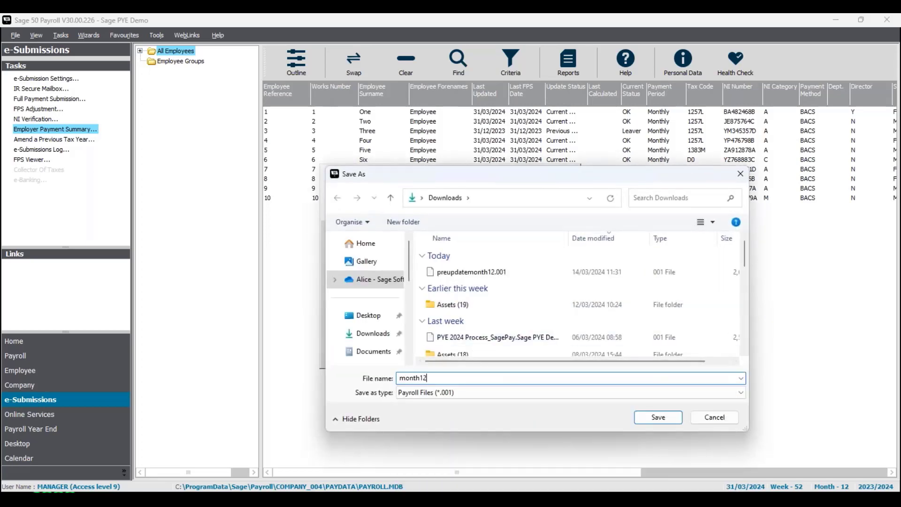
{"action": "type", "text": "complete"}
{"action": "left_click", "coordinate": [666, 414]}
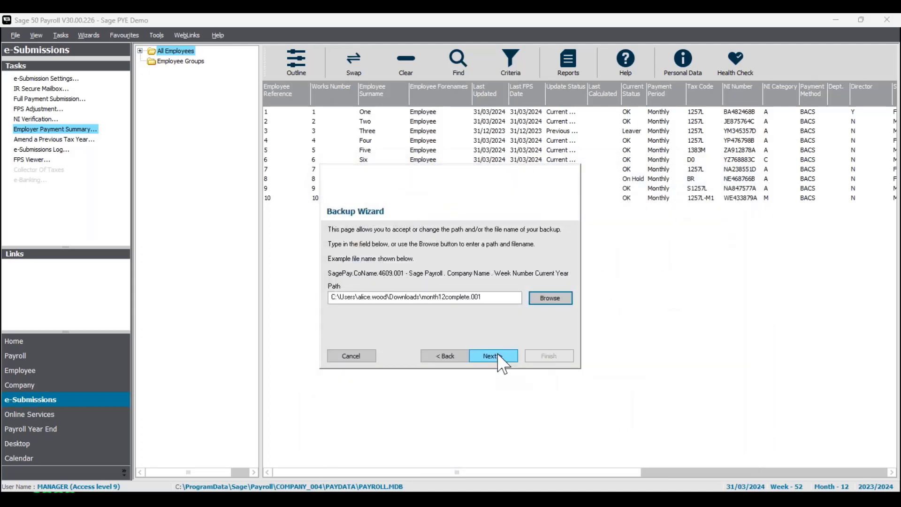
{"action": "left_click", "coordinate": [498, 356]}
{"action": "left_click", "coordinate": [554, 357]}
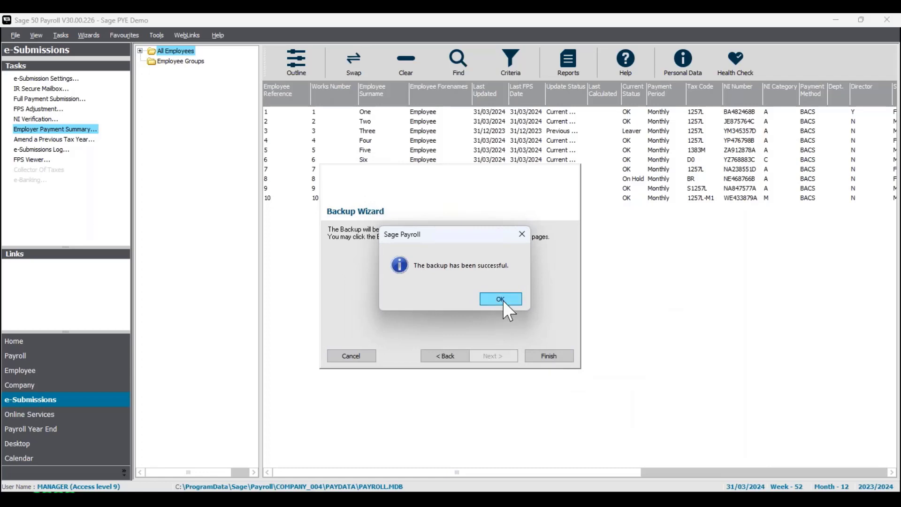
{"action": "left_click", "coordinate": [501, 299]}
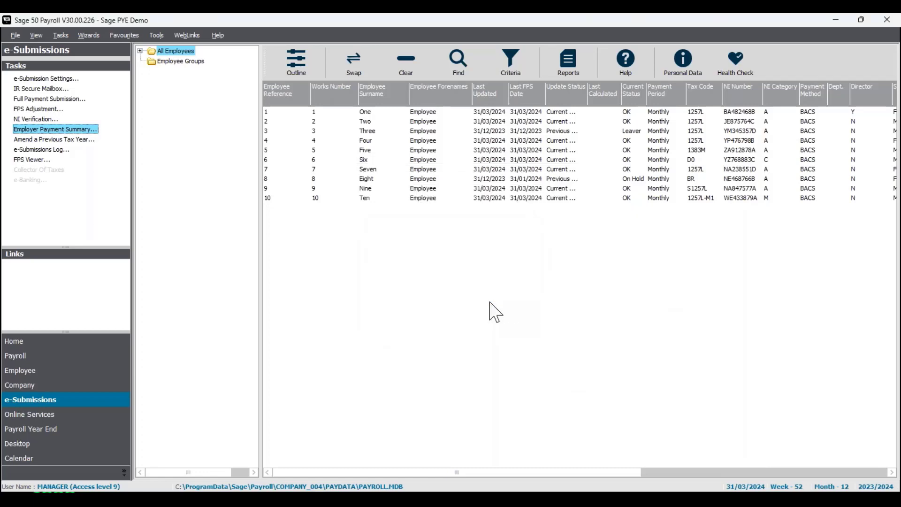